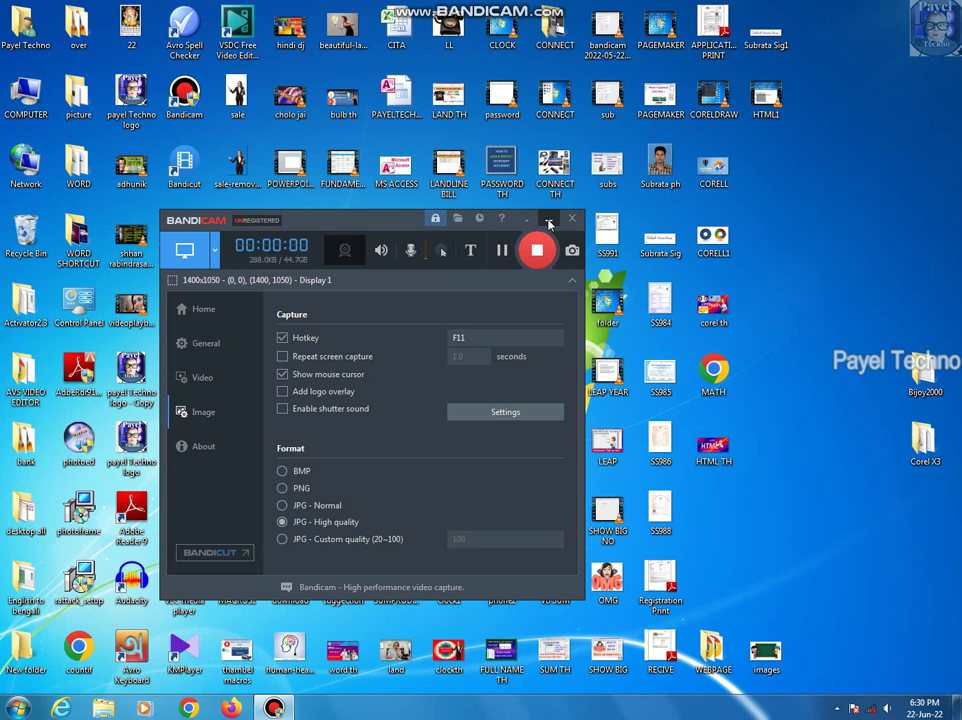
- Minimize Bandicam and launch Adobe Photoshop 7.0 by searching 'pho' in the Start menu
click(549, 221)
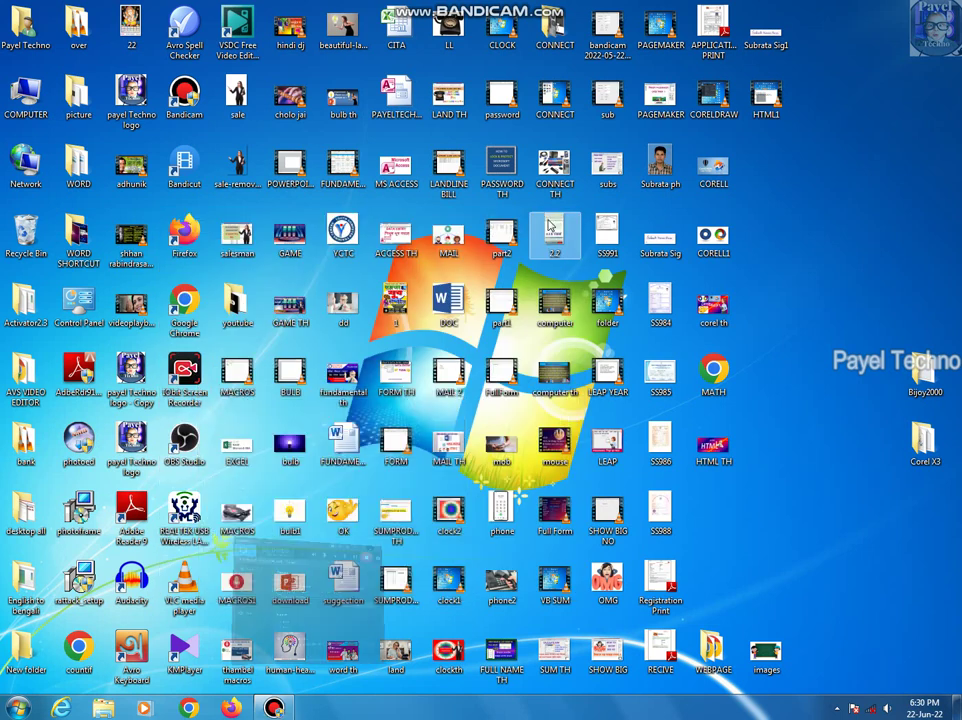
click(18, 708)
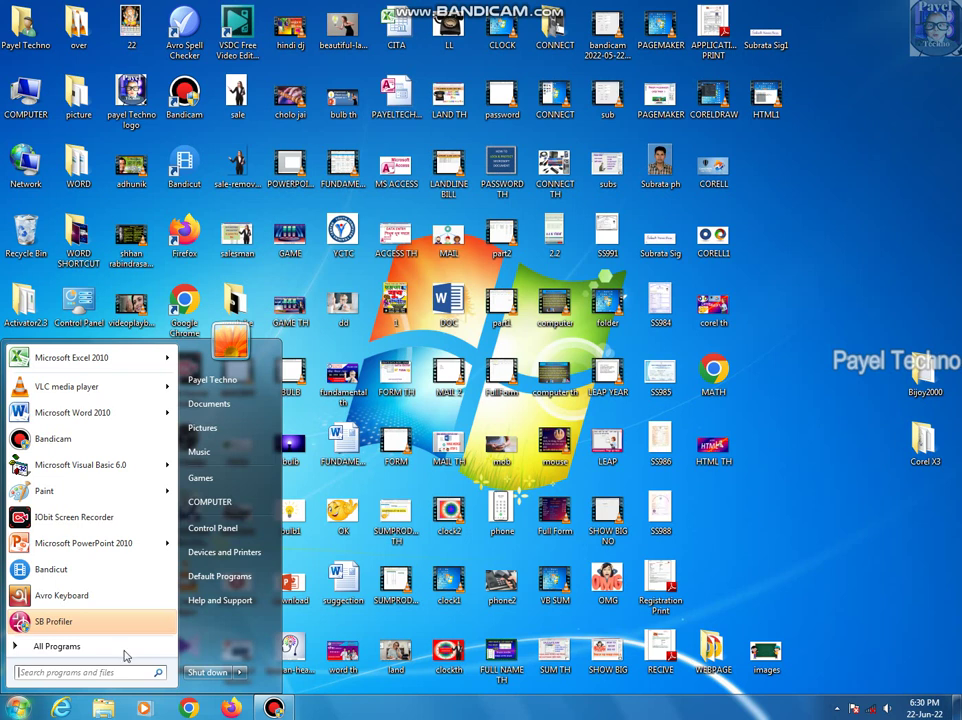
text(pho)
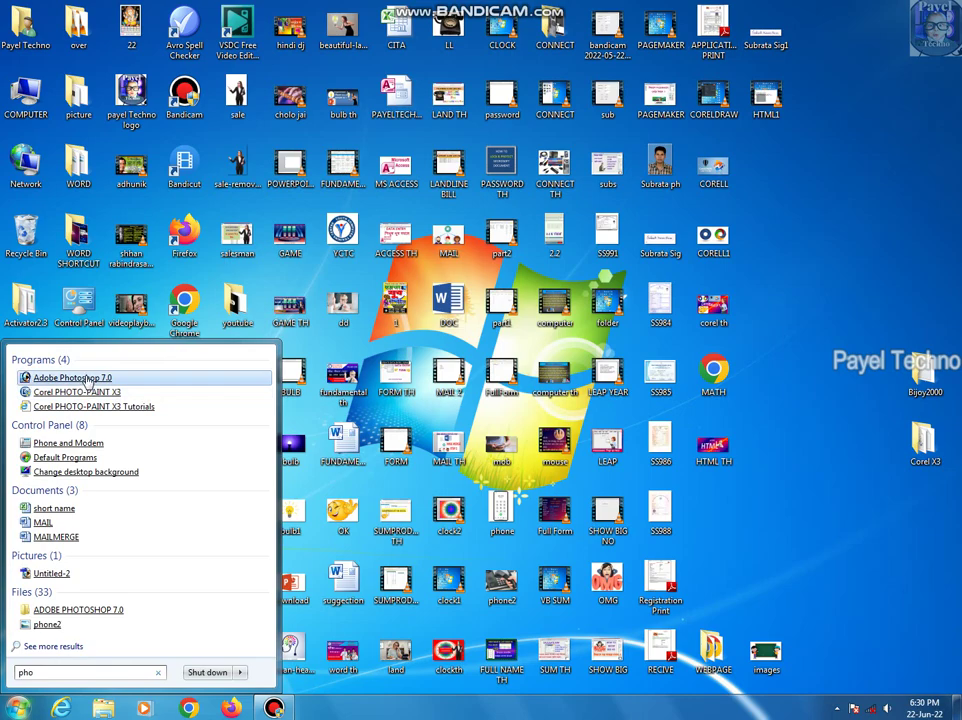
click(88, 378)
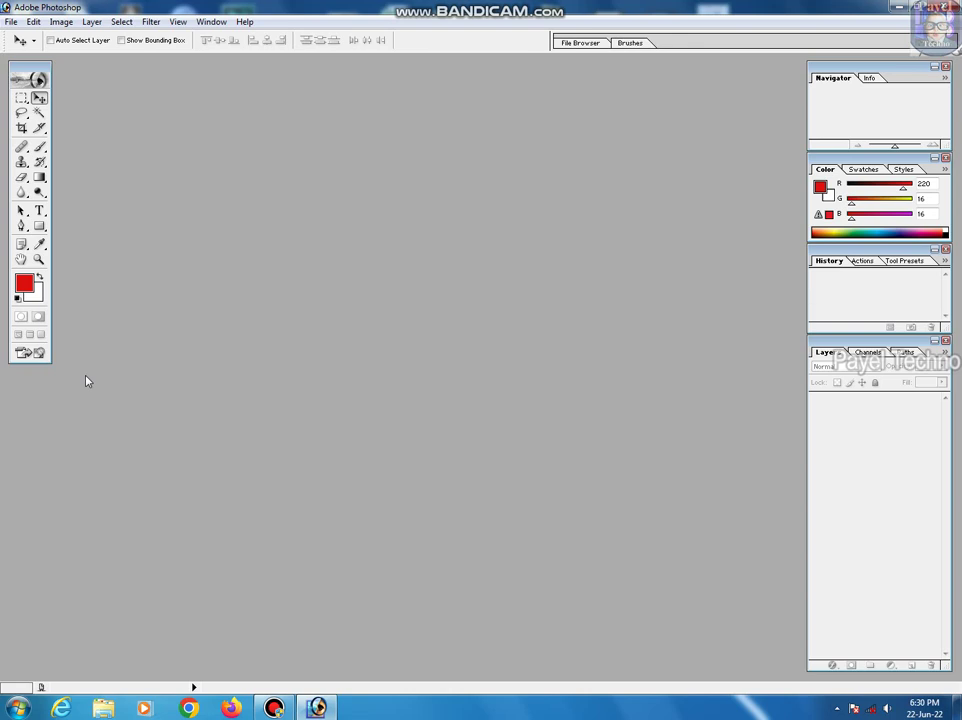
- Create a white A4 RGB document at 300 pixels/inch and centre its window
key(ctrl+n)
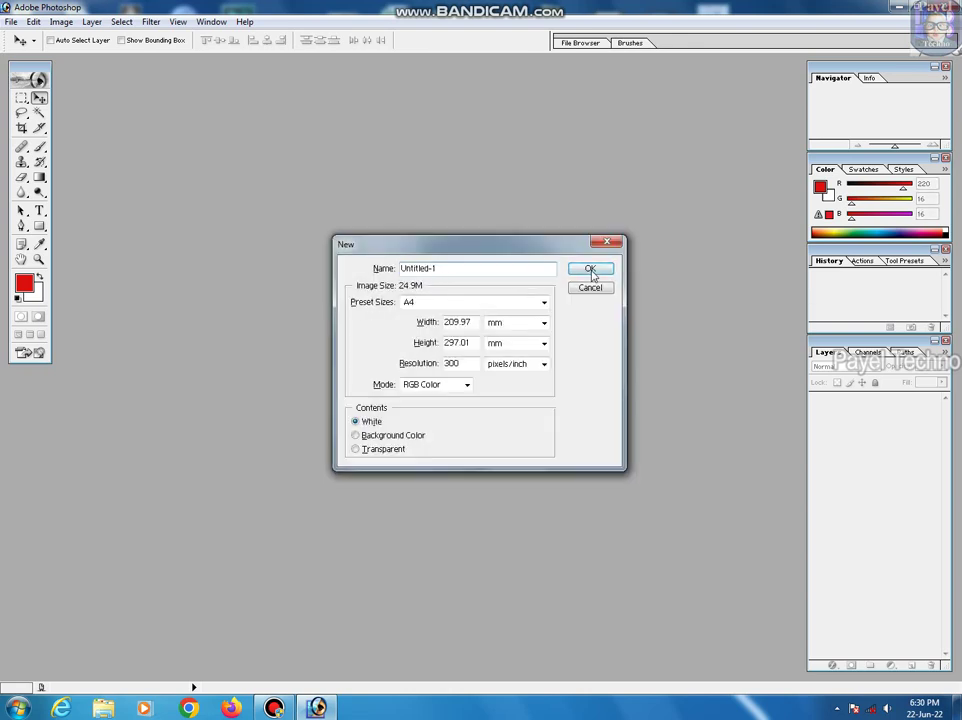
click(590, 270)
drag(183, 71, 415, 137)
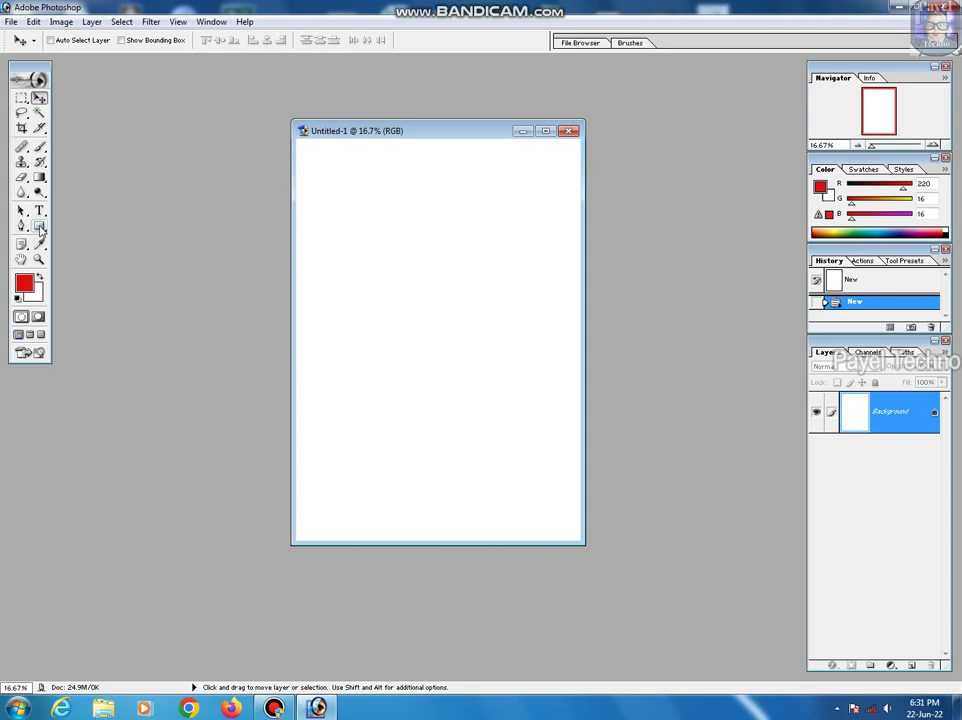
- Draw a red square with the Rectangle tool, then toggle Shape 1 and Background visibility to check it
click(39, 227)
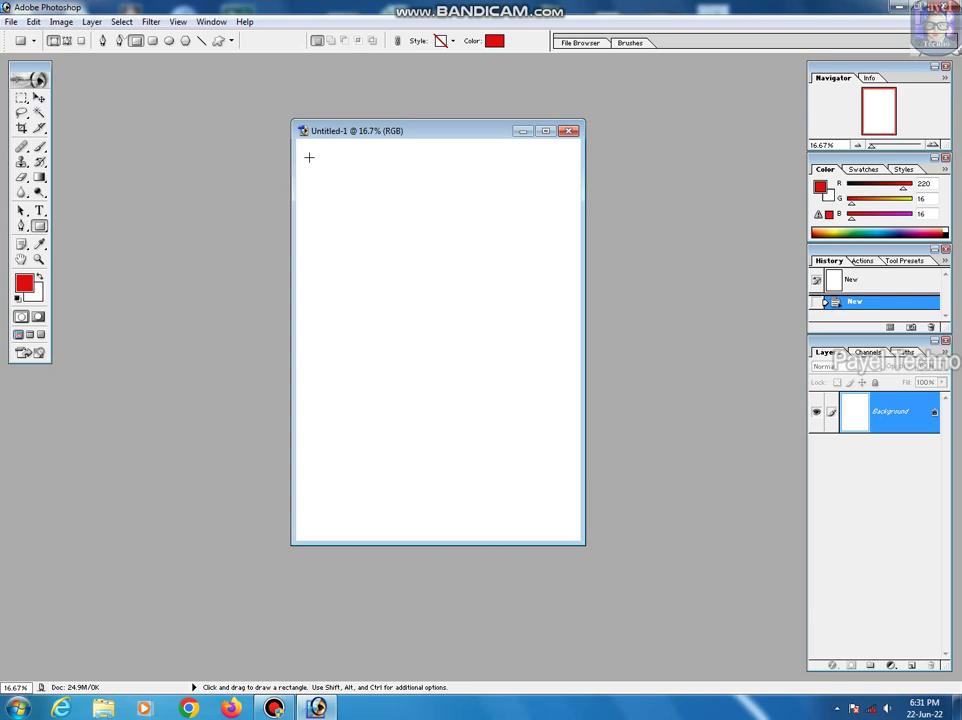
drag(360, 198, 429, 267)
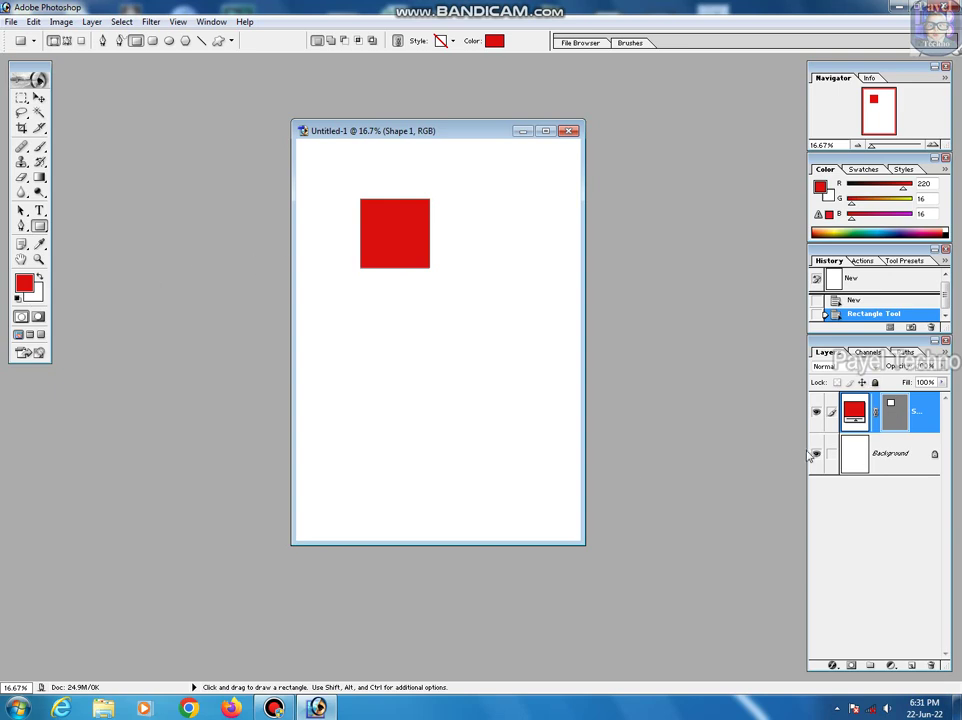
click(816, 412)
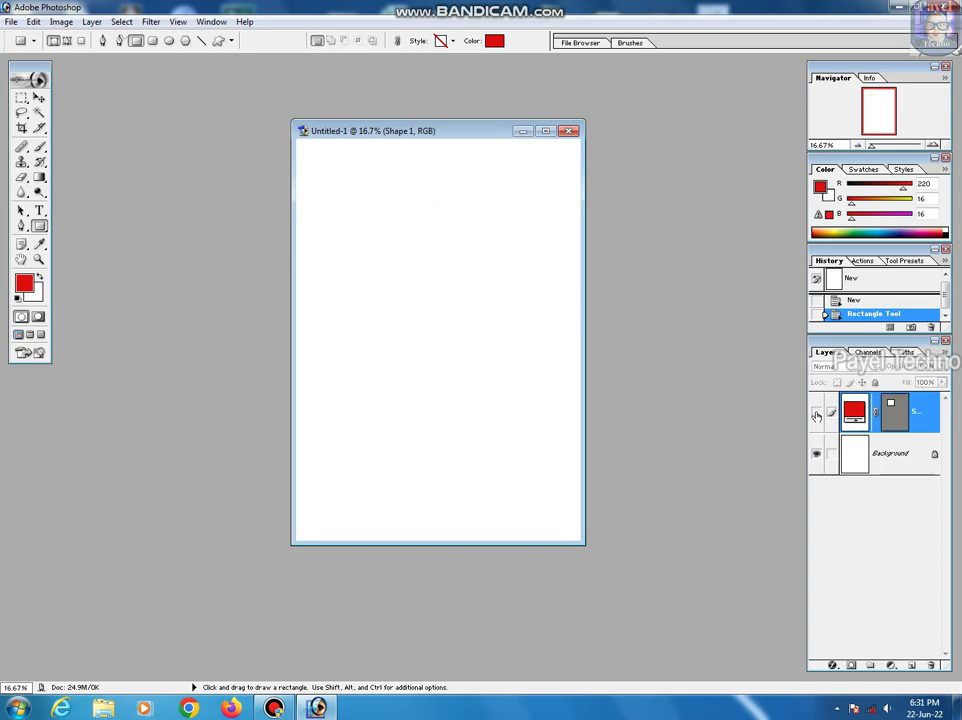
click(816, 412)
click(816, 455)
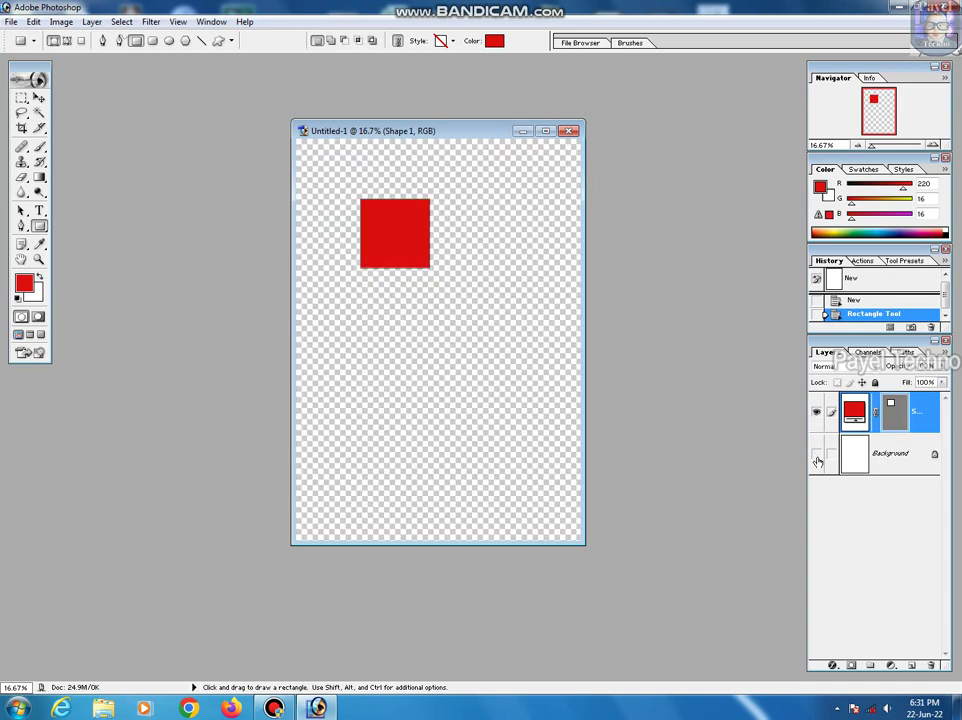
click(817, 457)
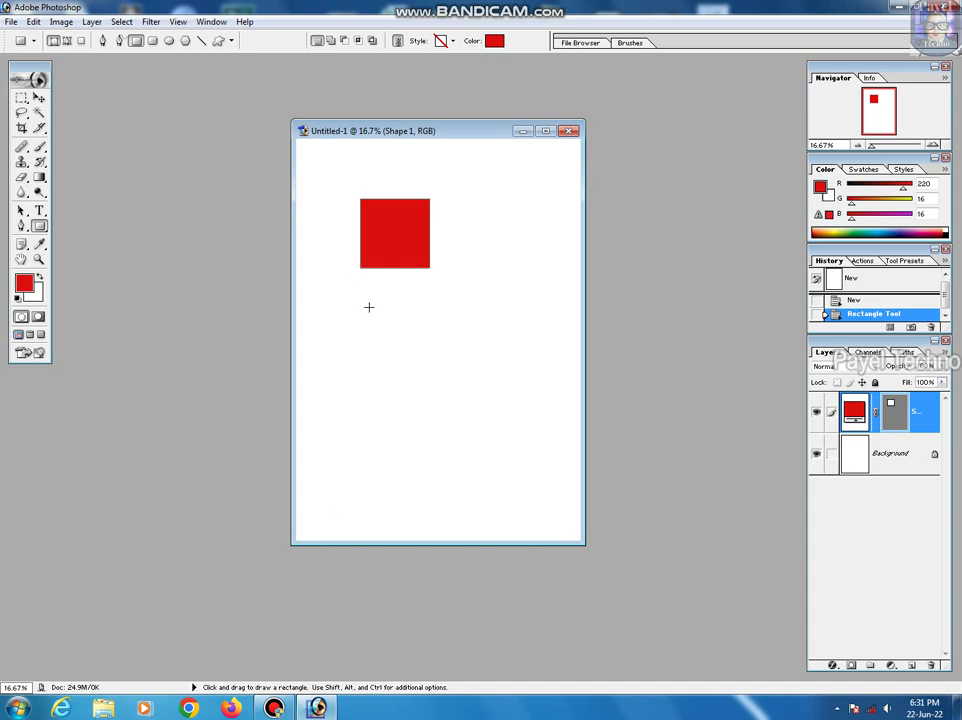
- Drag the red square into the page's top-left corner, dismissing the colour-scheme prompt
click(37, 96)
drag(399, 240, 376, 226)
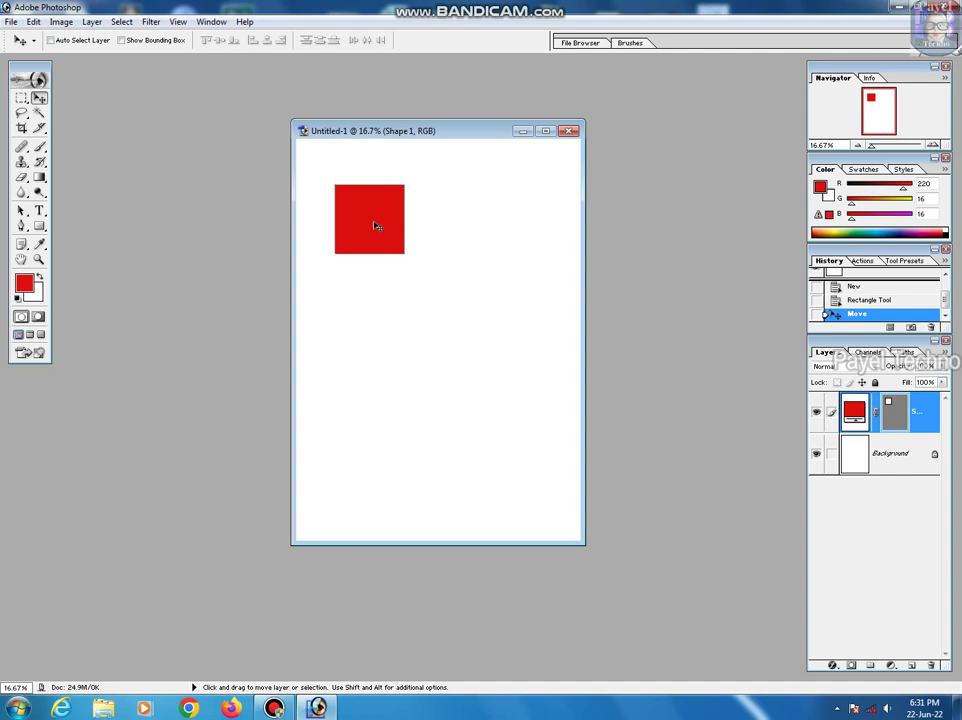
mouse_move(409, 237)
mouse_down()
mouse_move(492, 243)
mouse_move(333, 180)
mouse_move(345, 175)
mouse_move(399, 215)
mouse_up()
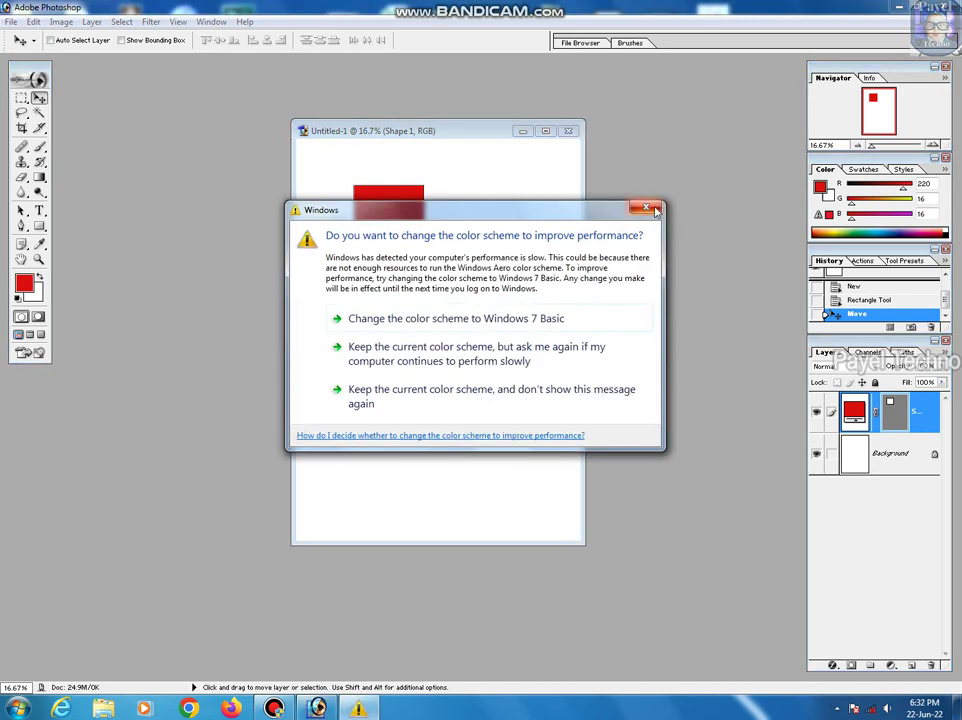
key(Escape)
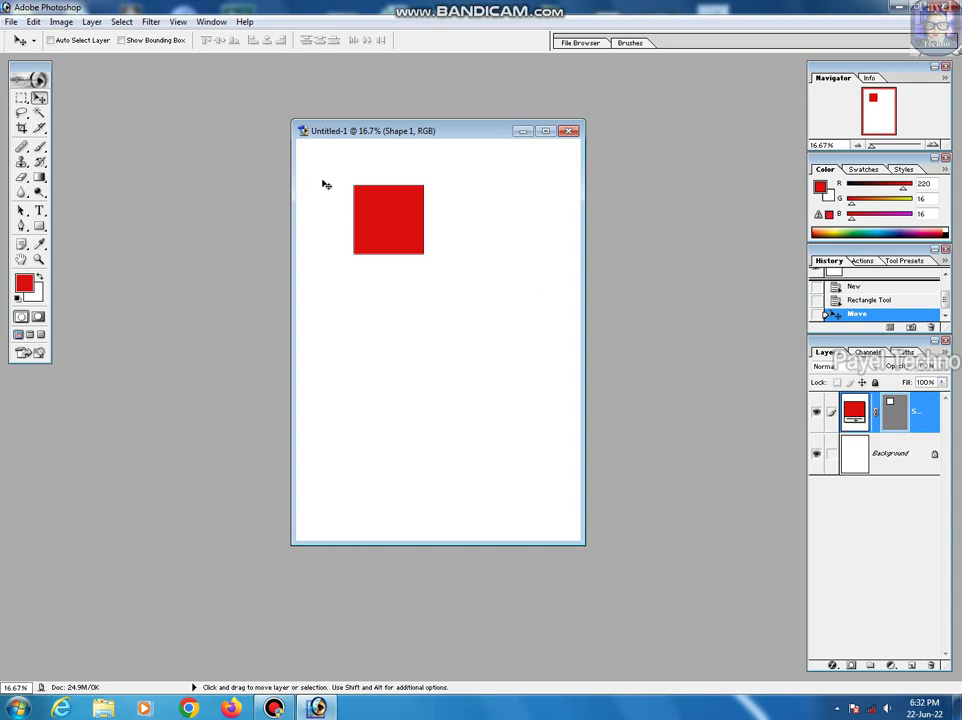
drag(395, 219, 343, 184)
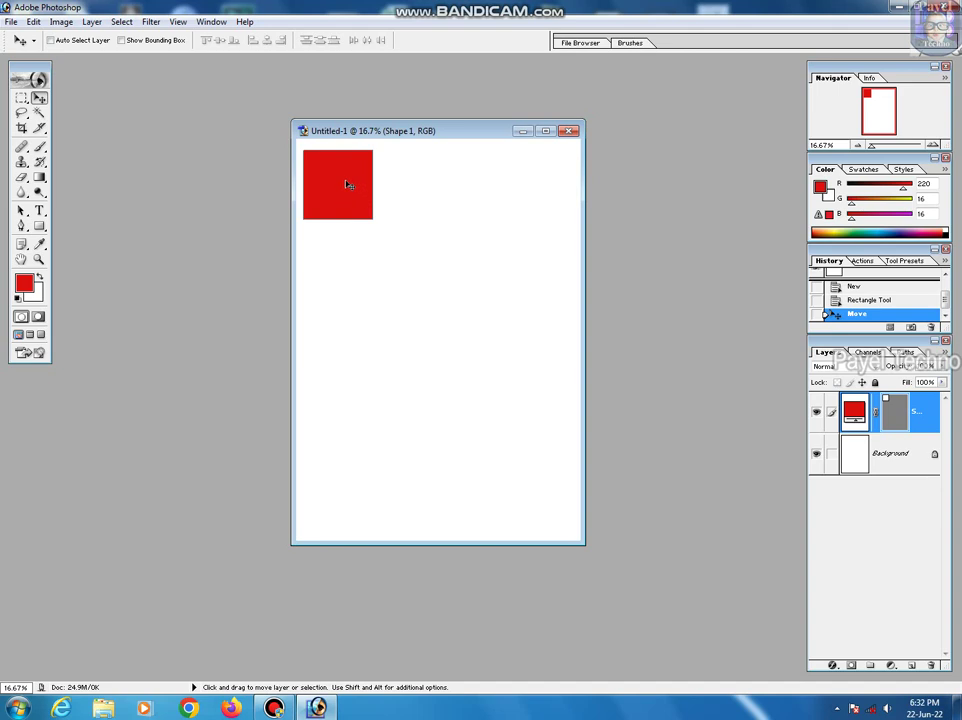
drag(348, 185, 351, 188)
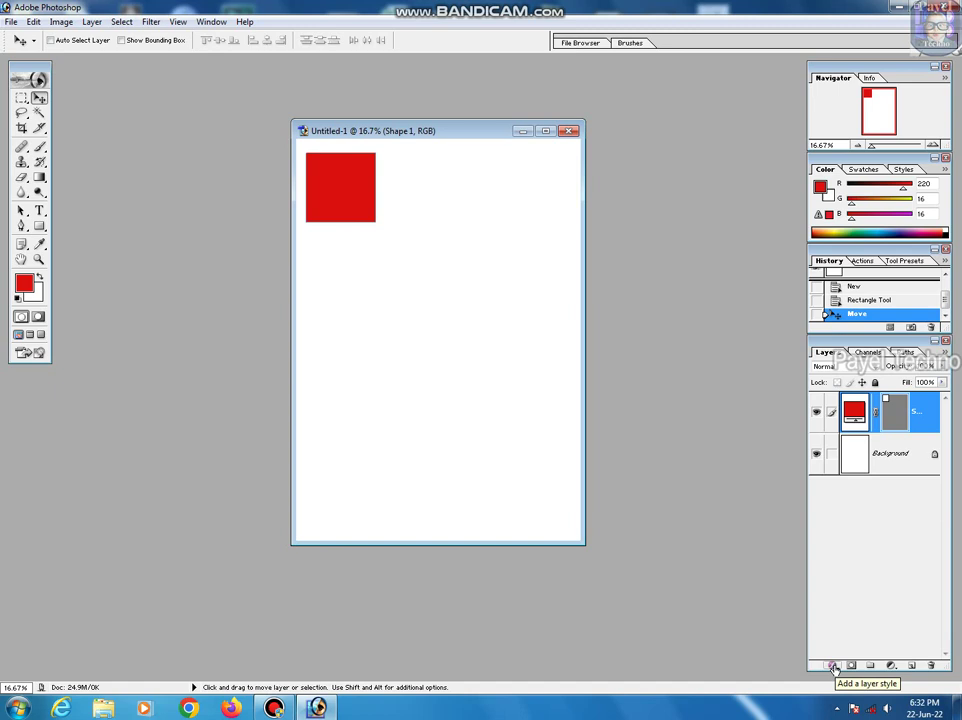
click(833, 667)
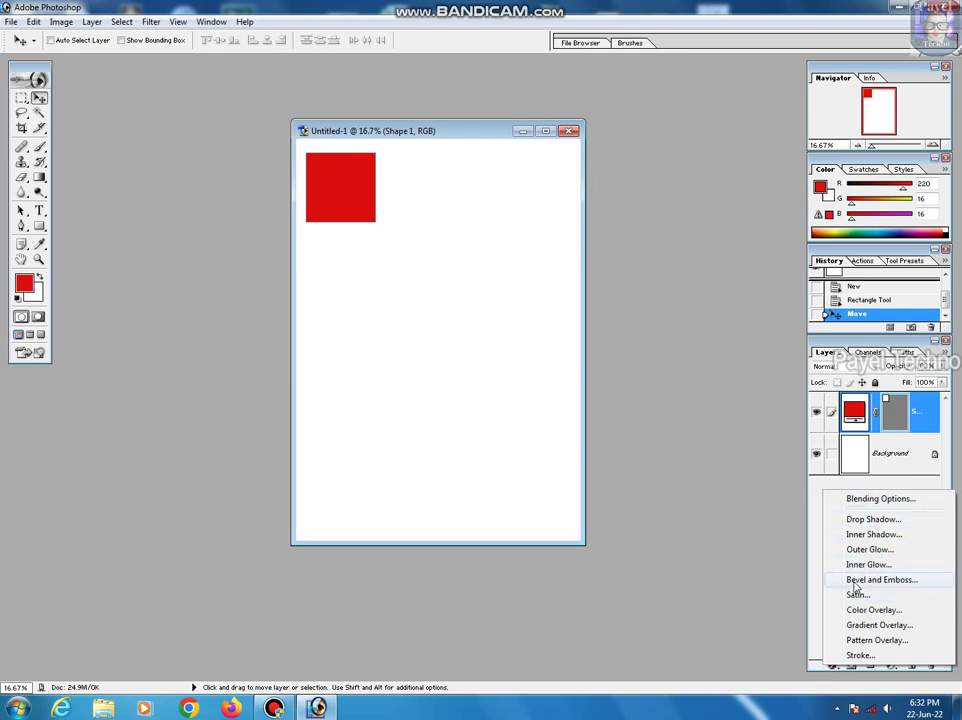
click(888, 581)
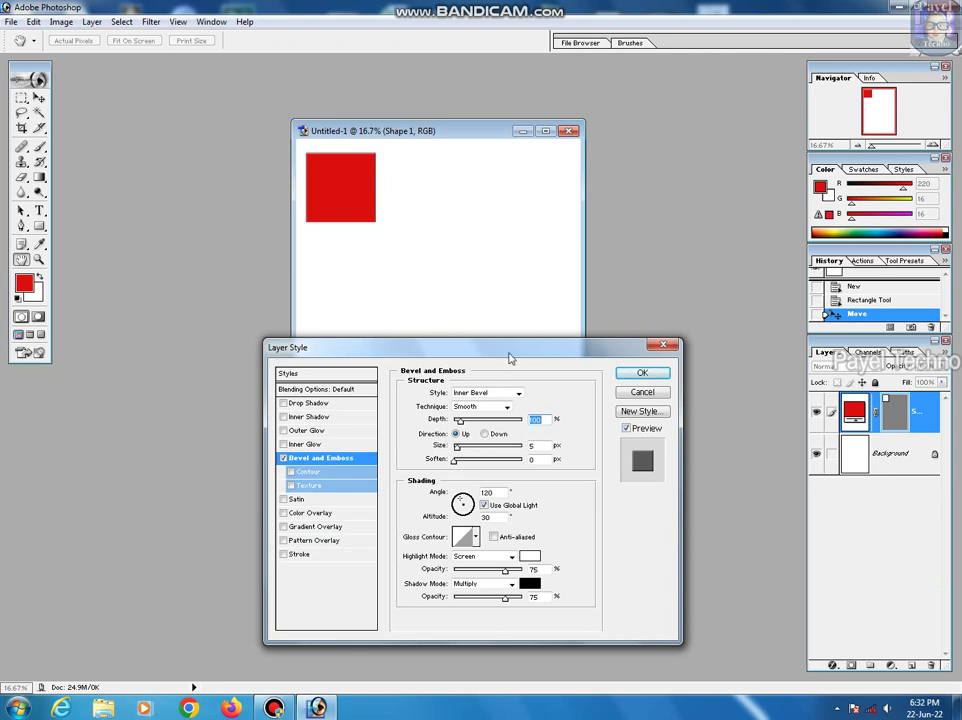
drag(509, 355, 448, 324)
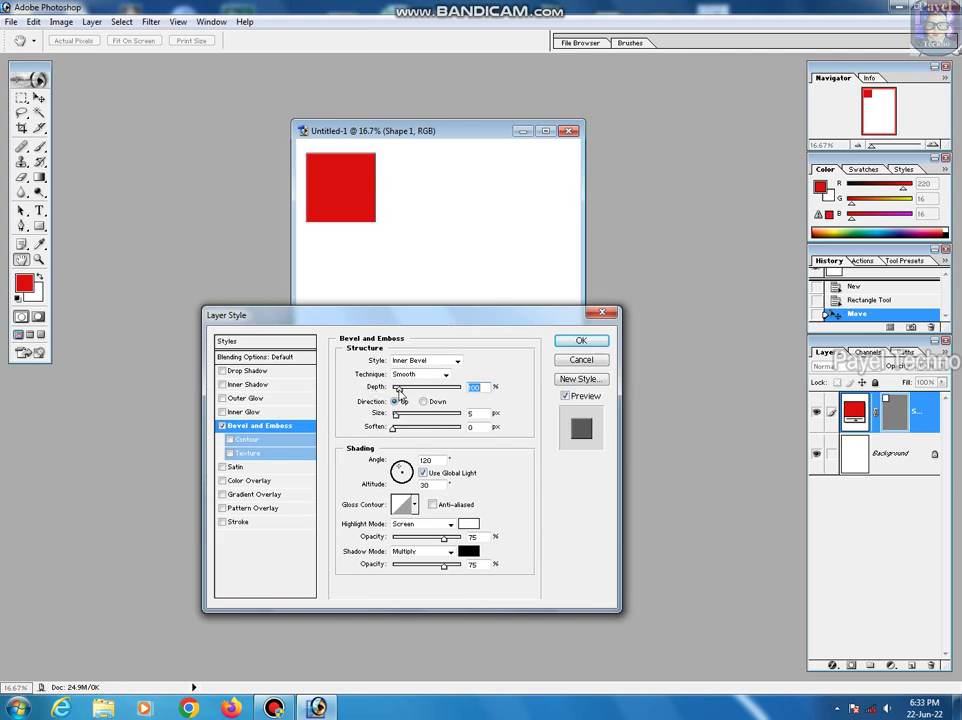
drag(398, 390, 404, 393)
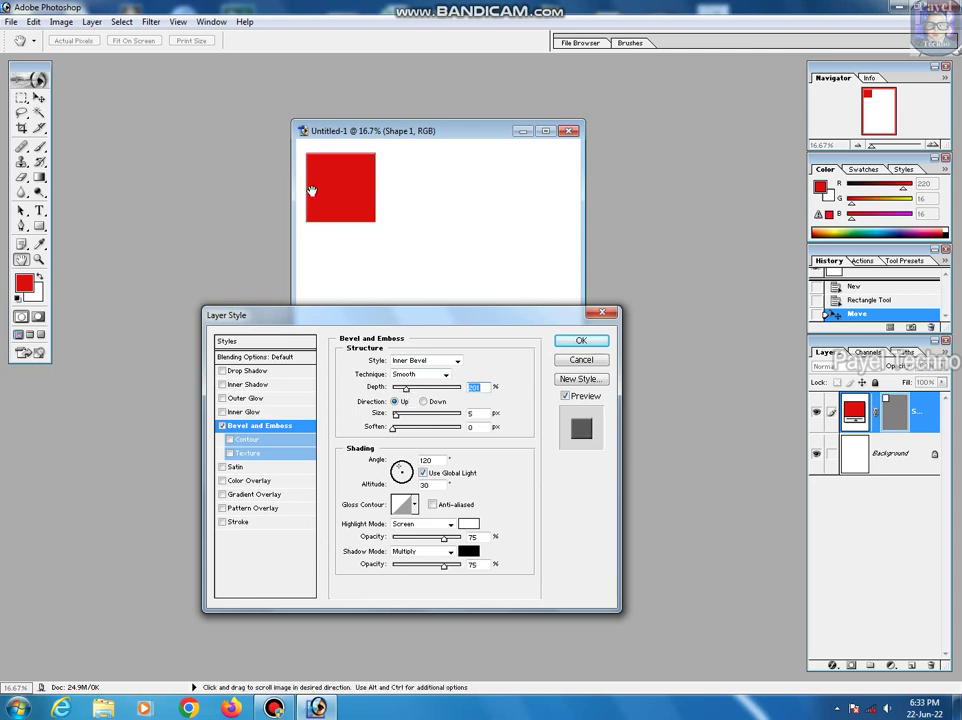
drag(397, 413, 425, 421)
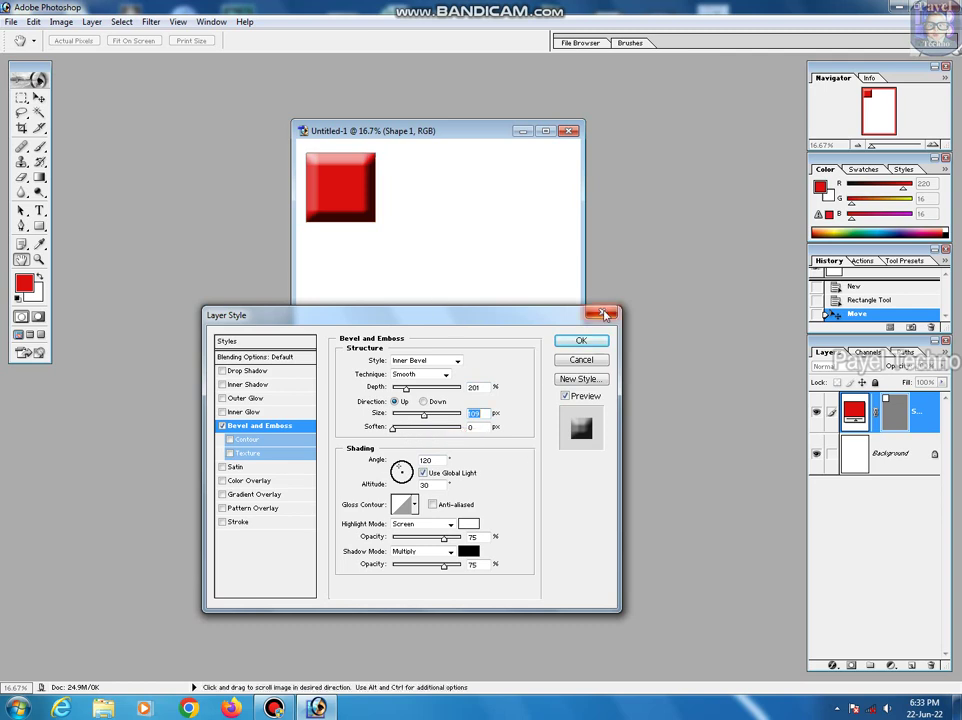
click(583, 362)
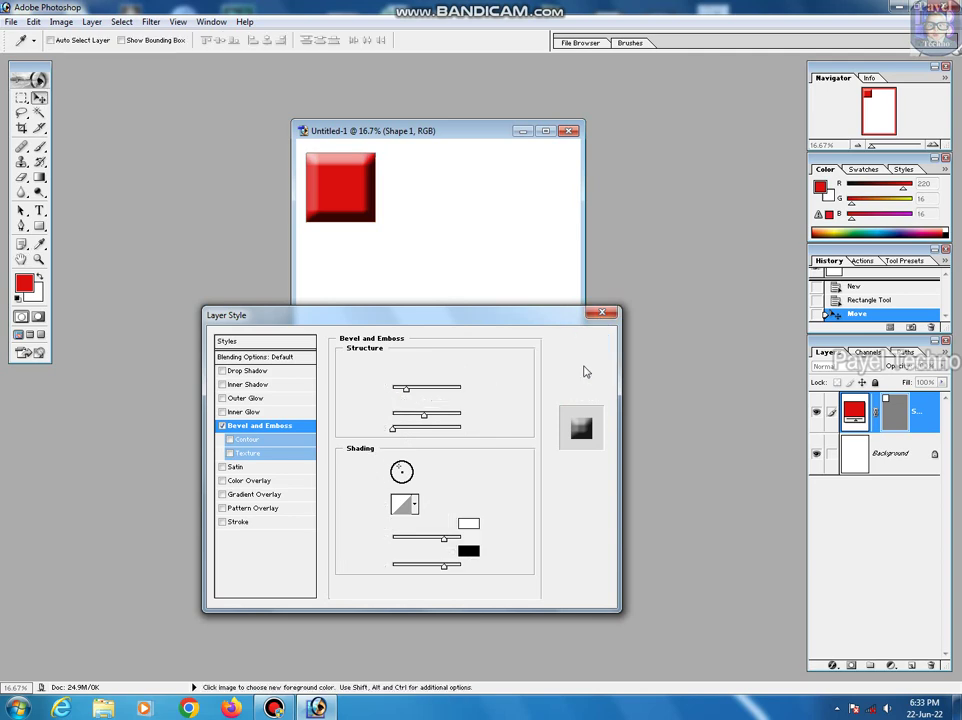
- Apply Bevel and Emboss to the square with Direction Up and Size about 103 px
click(832, 666)
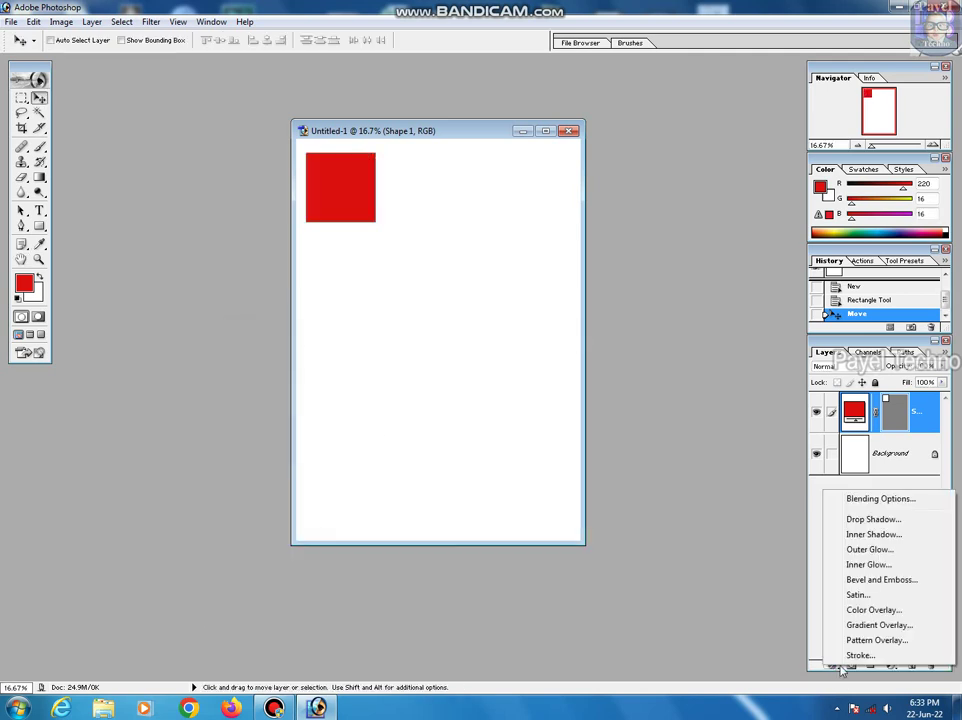
click(871, 580)
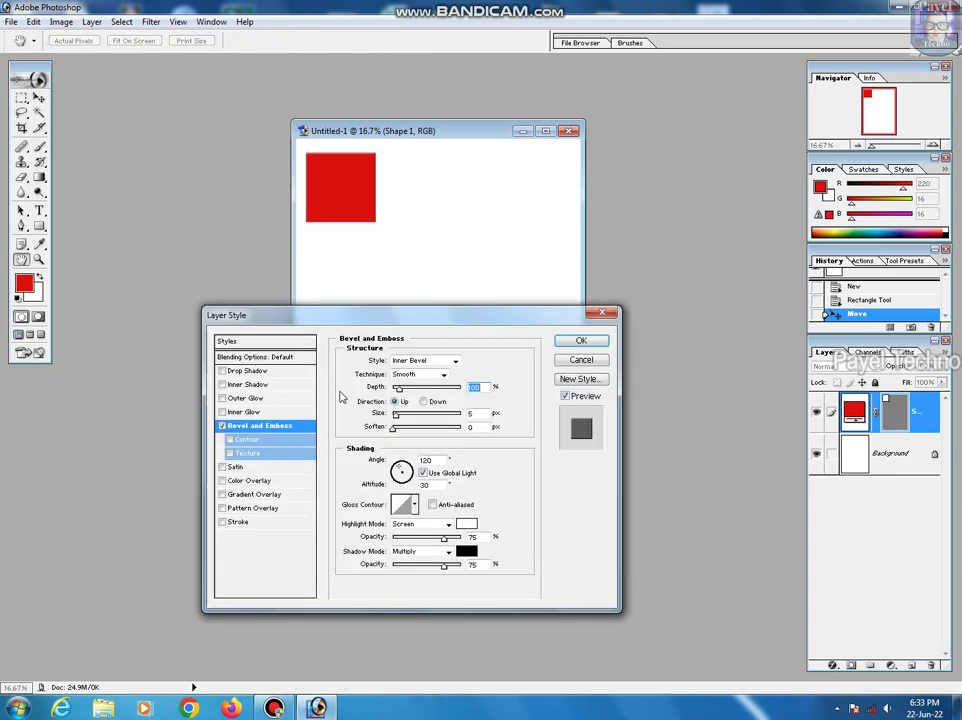
drag(399, 387, 411, 387)
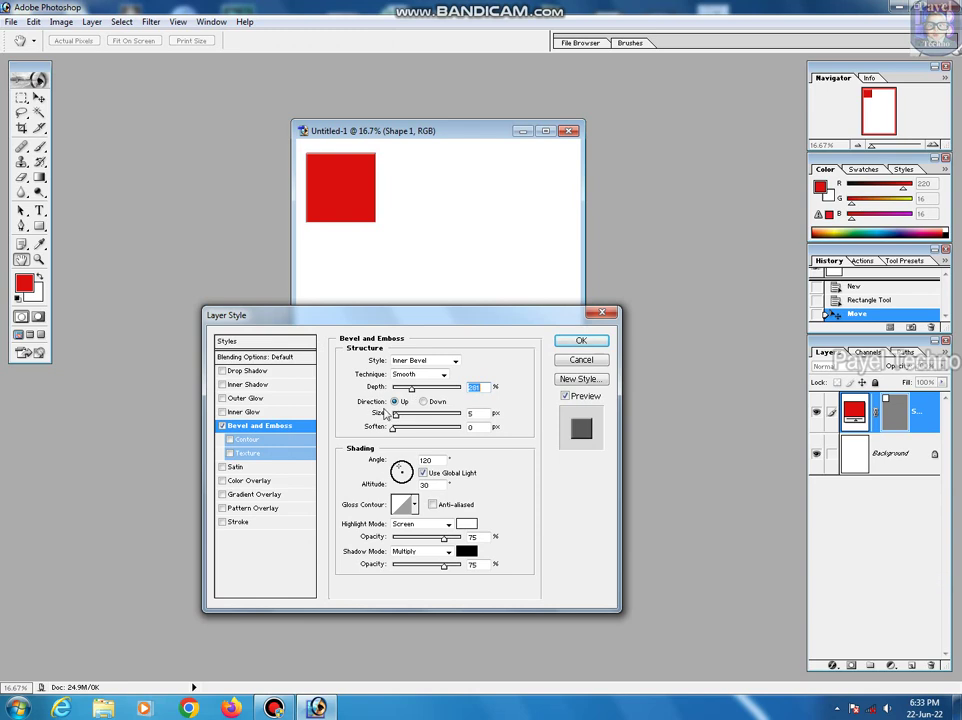
drag(396, 413, 416, 413)
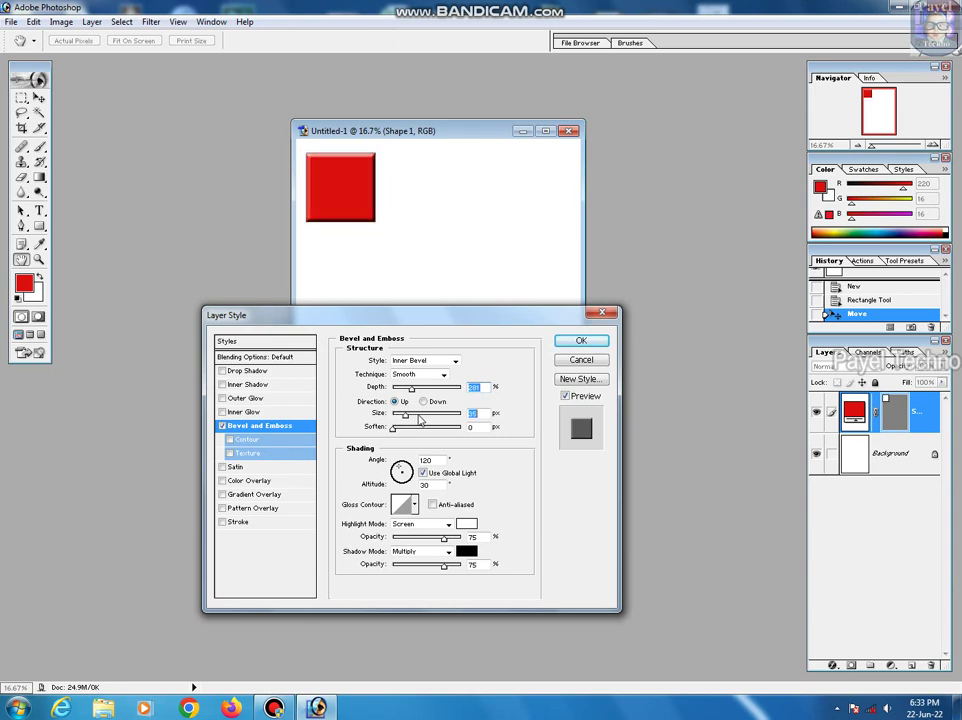
click(425, 401)
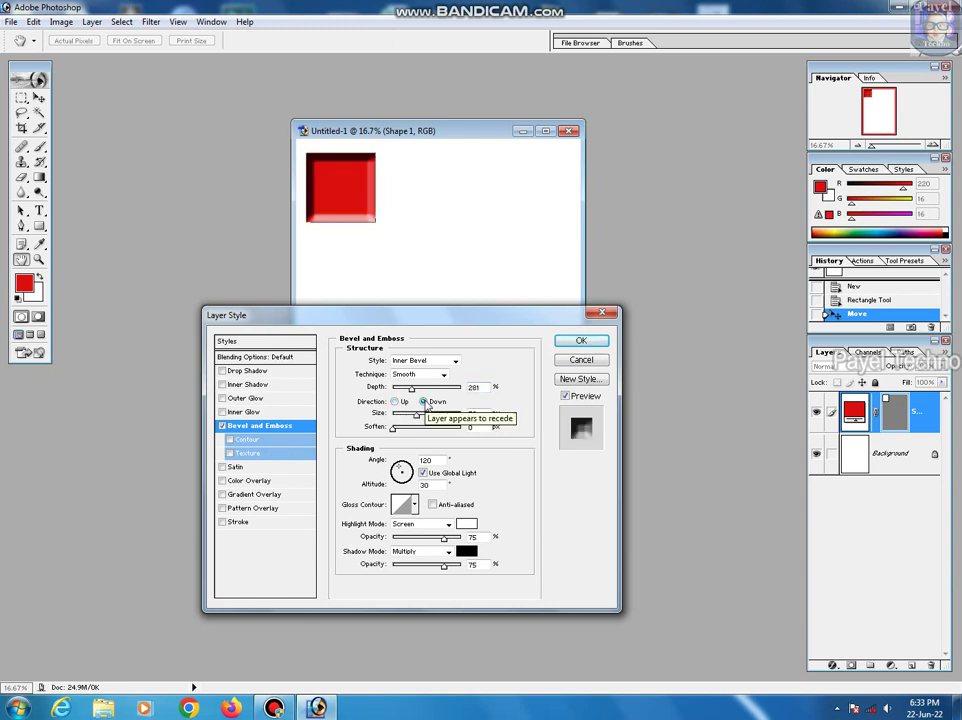
click(394, 401)
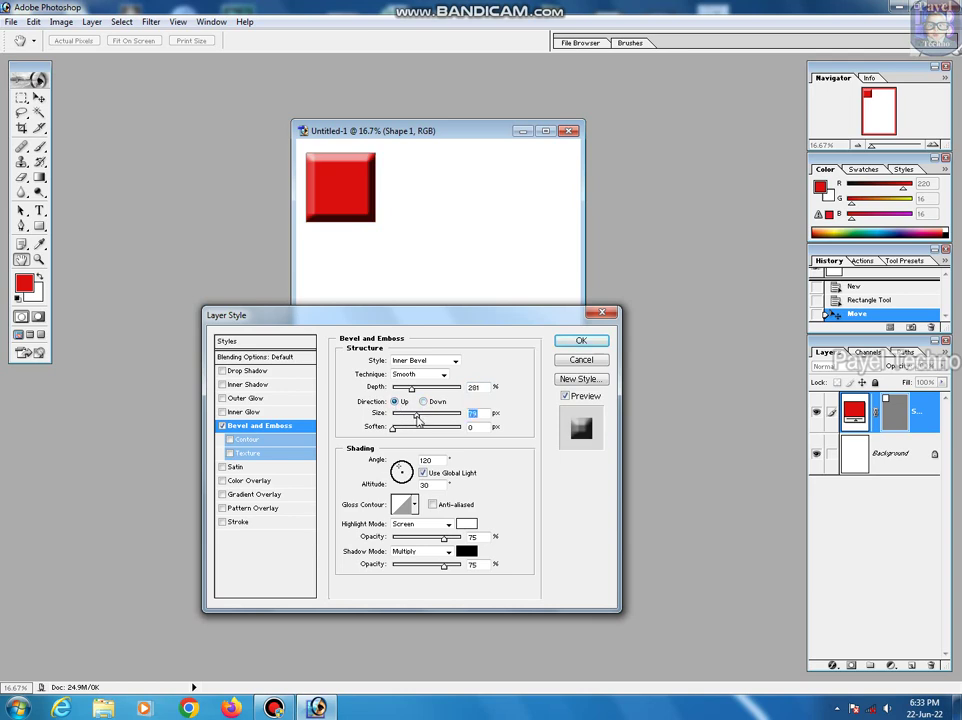
drag(423, 418, 432, 420)
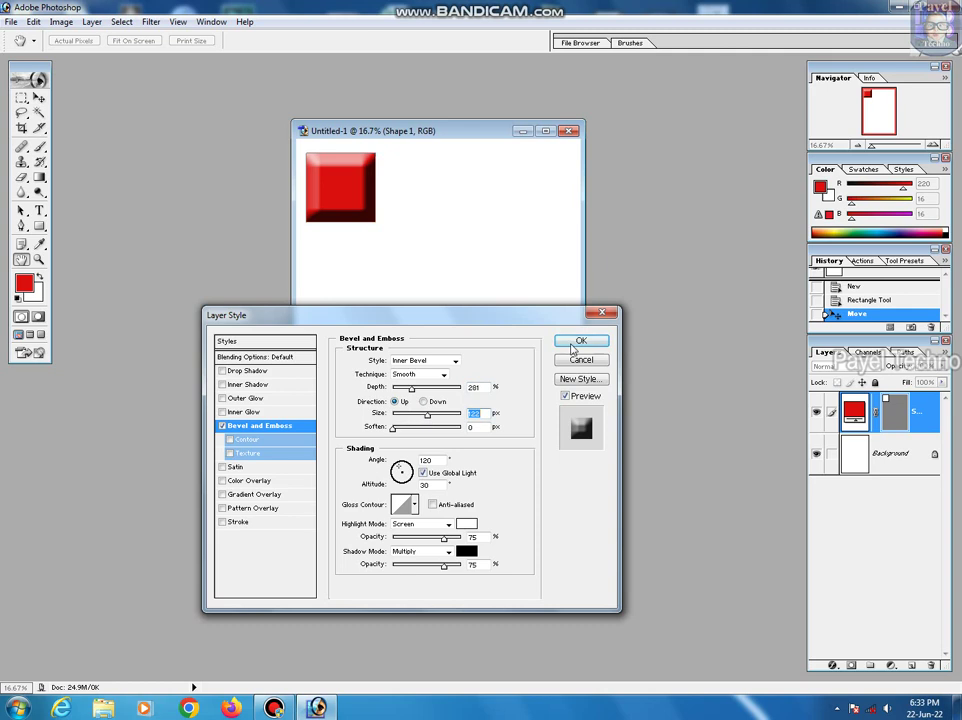
click(573, 342)
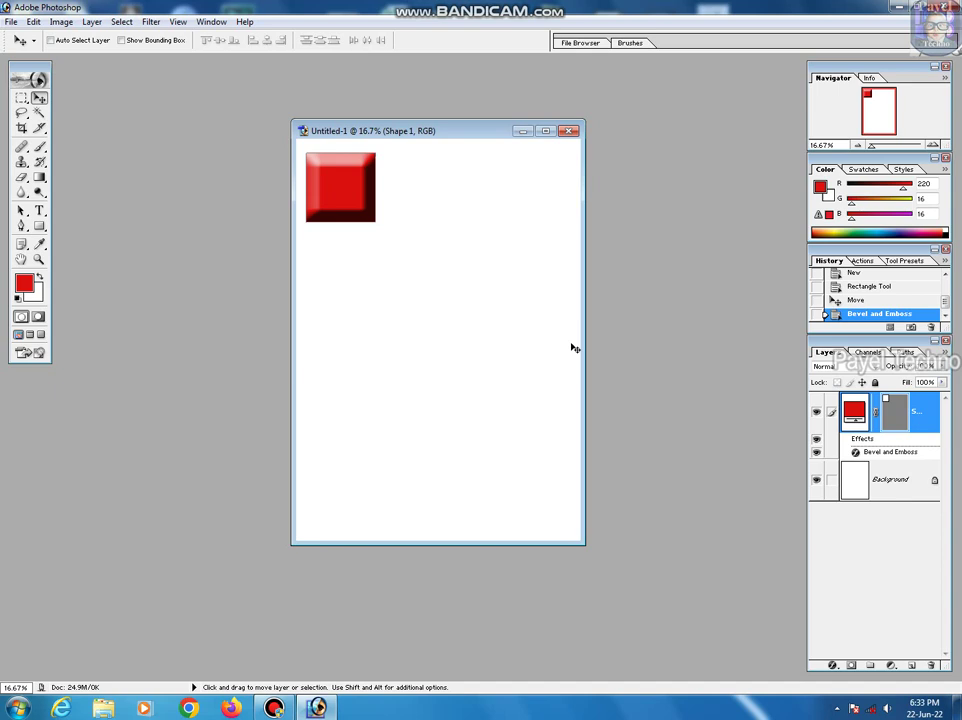
- Place the square in the top-left corner and fine-tune a copy directly beneath it
mouse_move(348, 188)
mouse_down()
mouse_move(339, 174)
mouse_move(339, 243)
mouse_move(330, 246)
mouse_up()
click(340, 176)
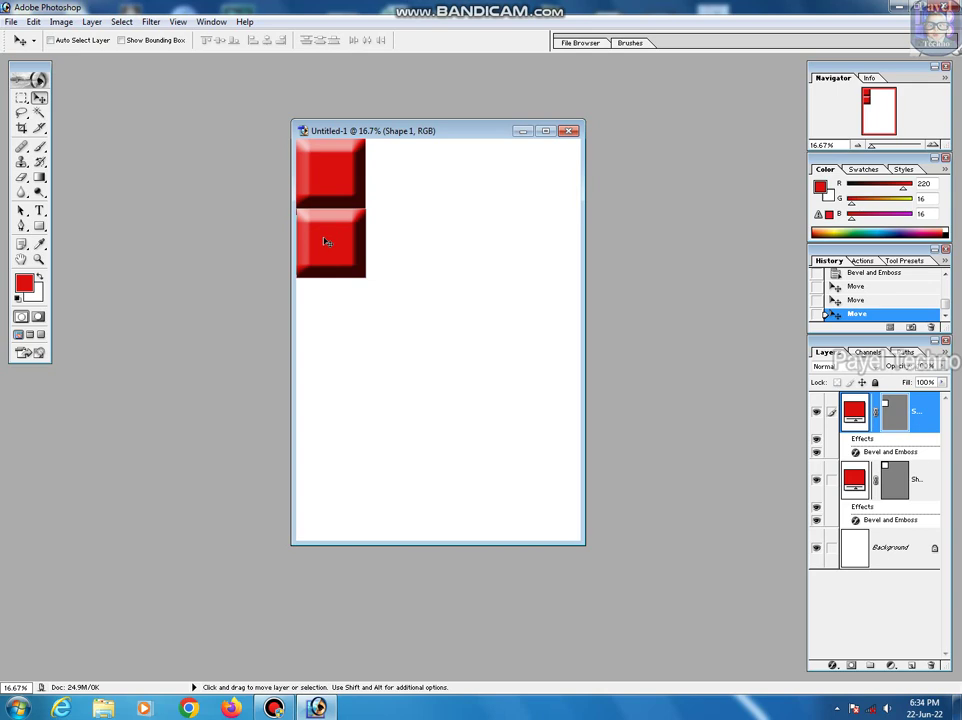
key(ctrl+alt+t)
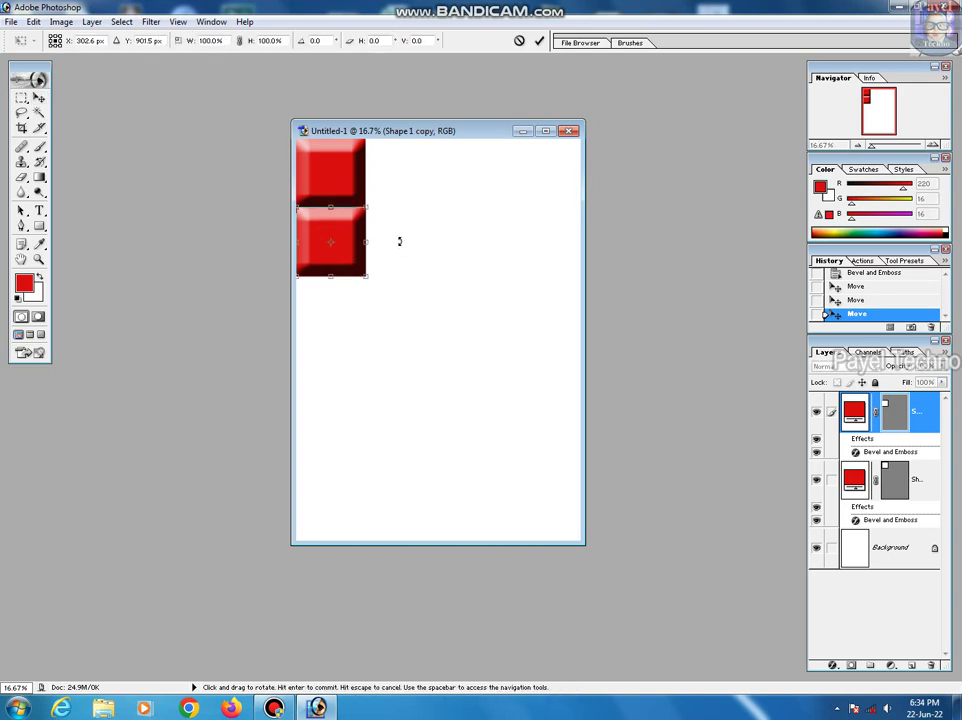
key(Return)
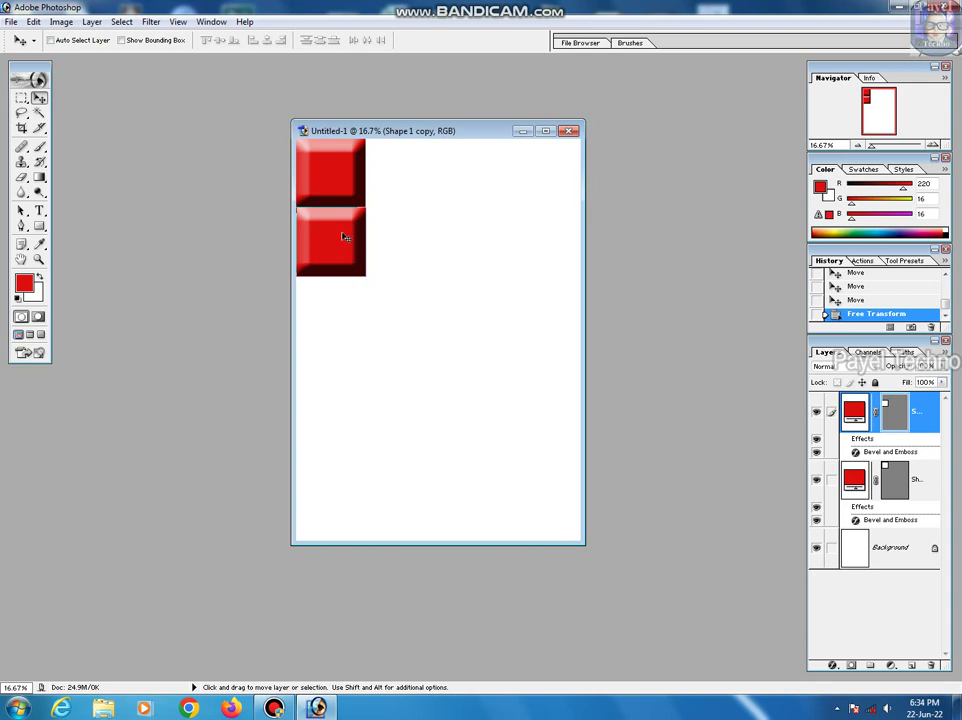
key(ctrl+t)
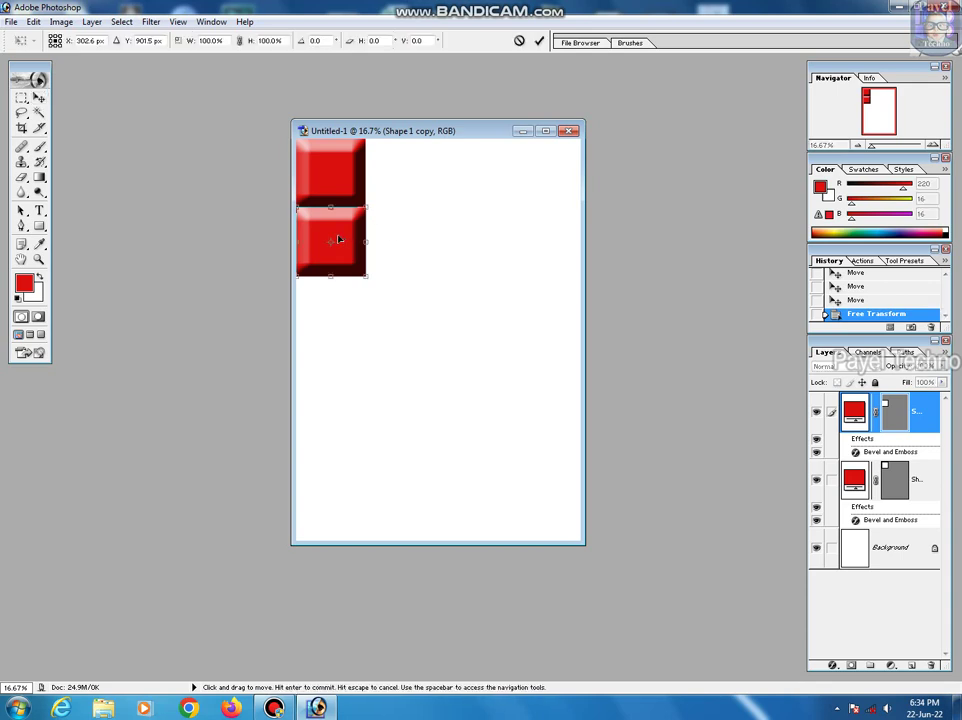
drag(361, 243, 362, 244)
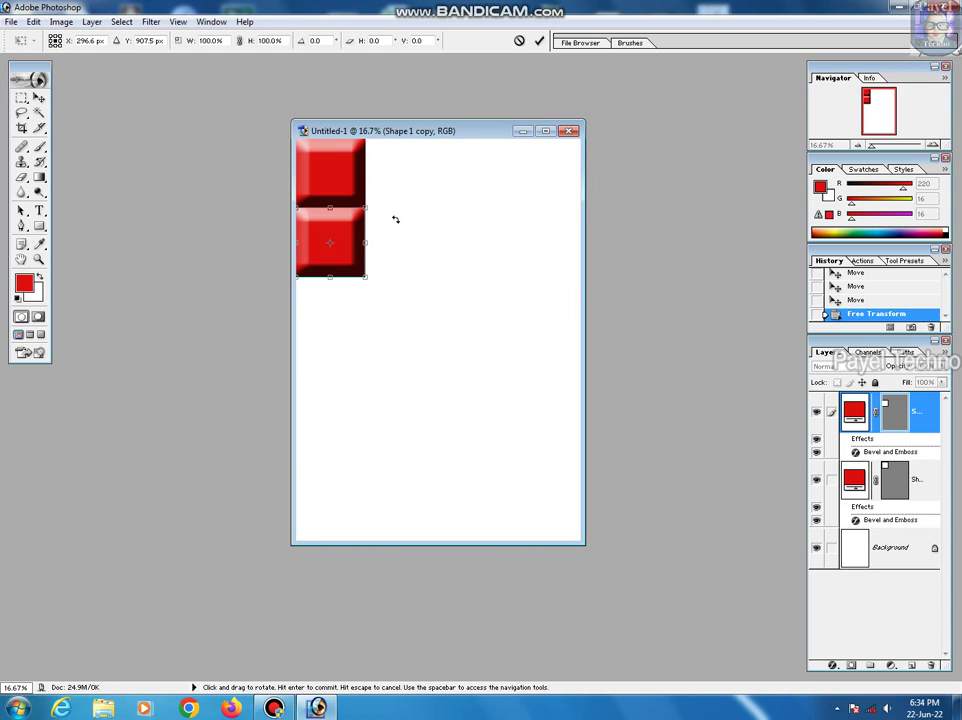
key(Return)
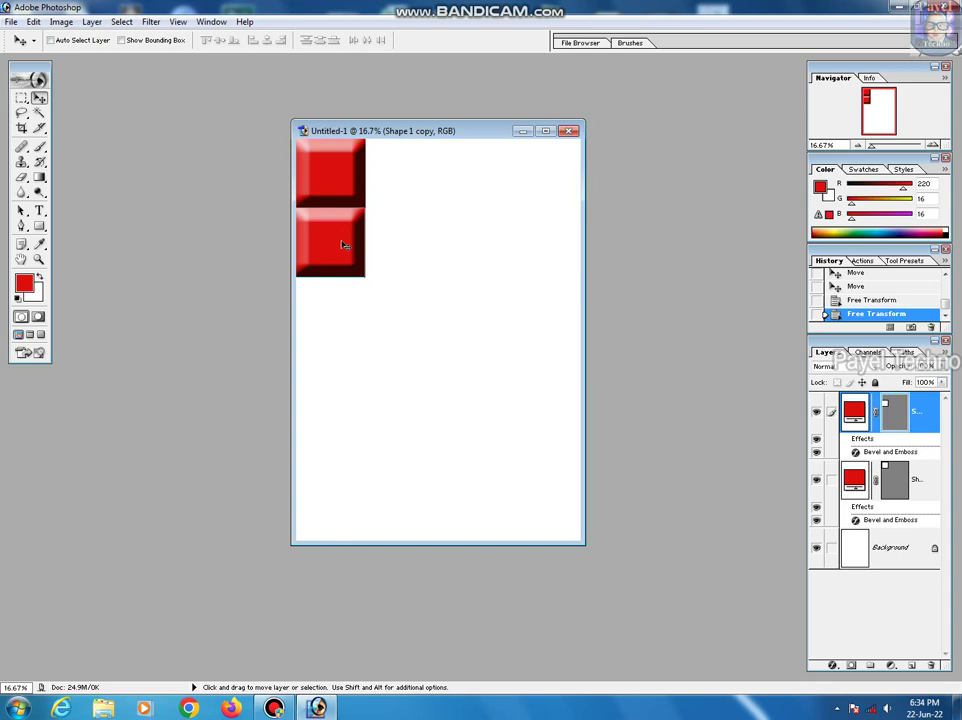
- Alt-drag more copies down the left edge to build a column of five squares
drag(342, 245, 342, 315)
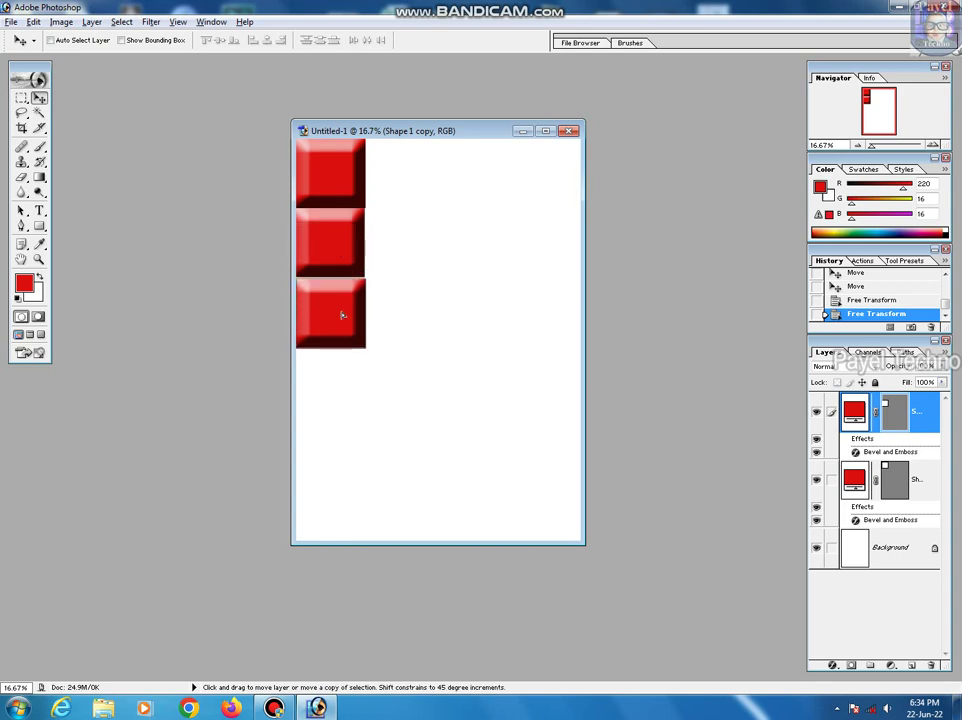
mouse_move(340, 312)
mouse_down()
mouse_move(338, 332)
mouse_move(339, 312)
mouse_up()
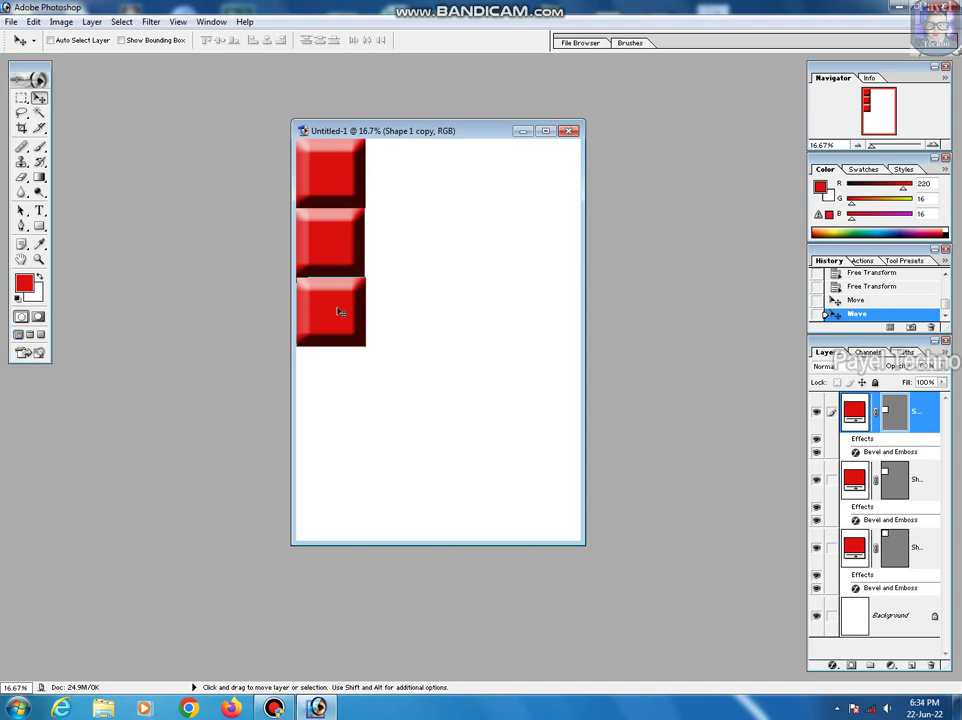
drag(338, 311, 335, 339)
drag(326, 251, 333, 380)
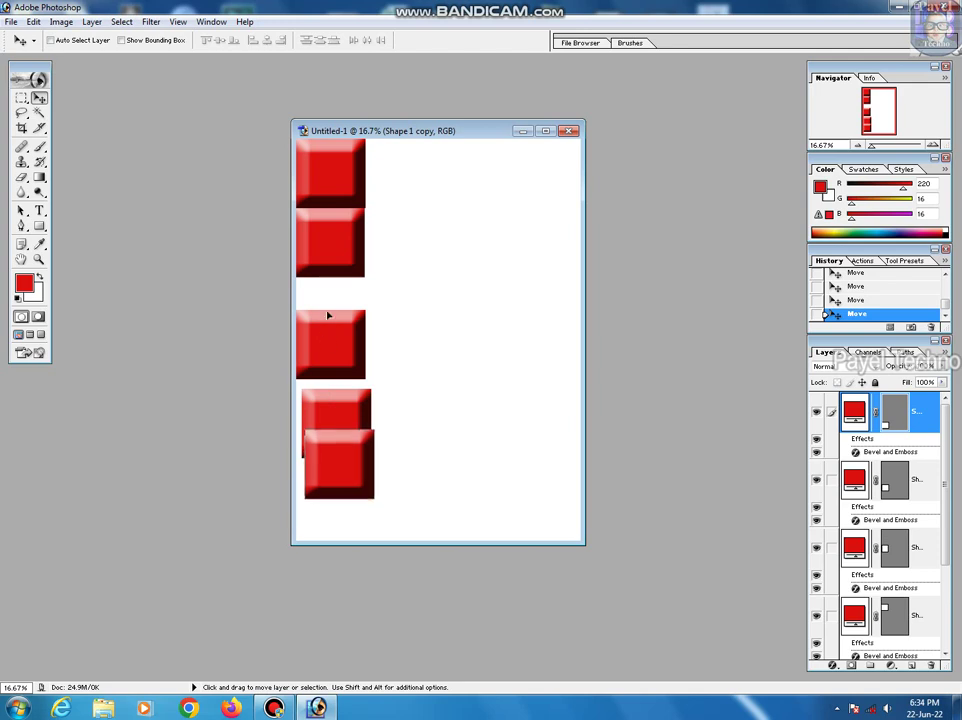
drag(329, 307, 318, 354)
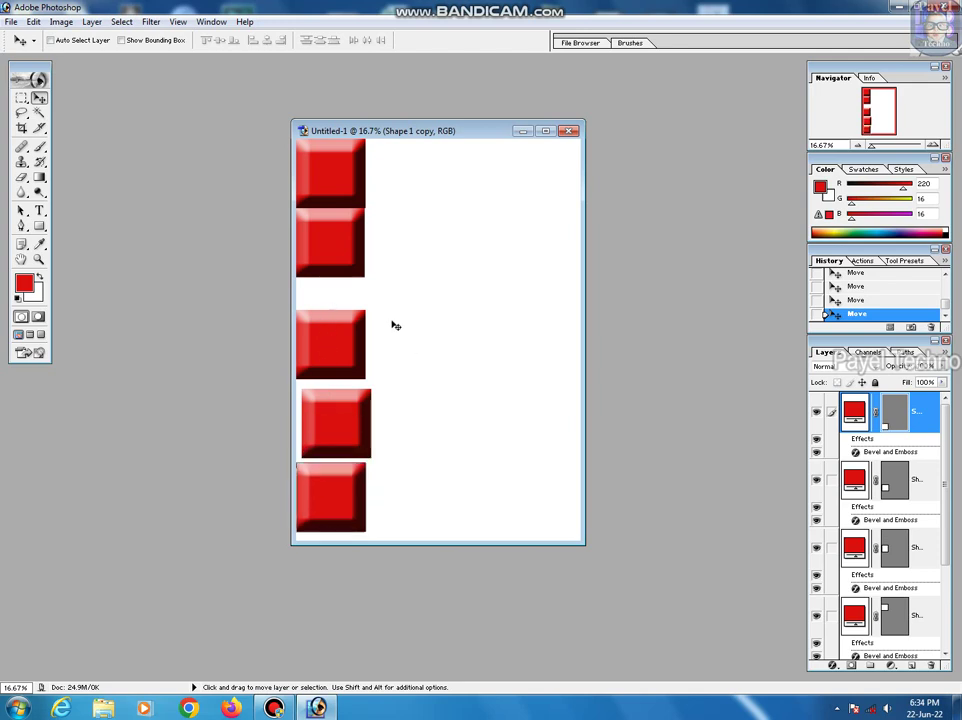
- Move the bottom square beside the top one and copy it down beside rows two to four
drag(333, 345, 338, 364)
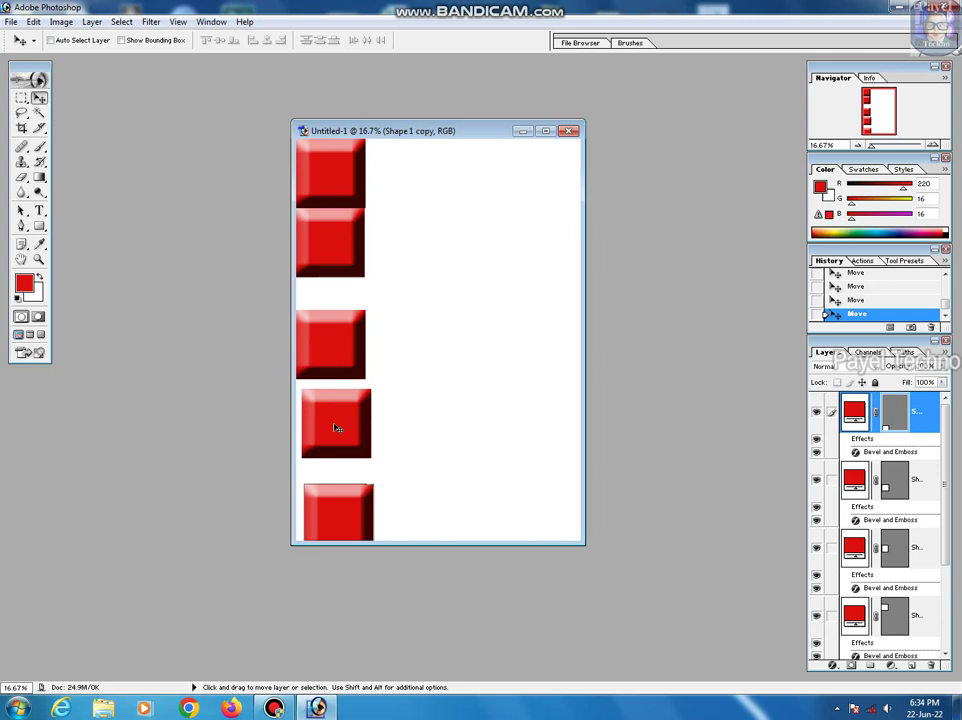
drag(324, 356, 323, 343)
drag(341, 498, 394, 167)
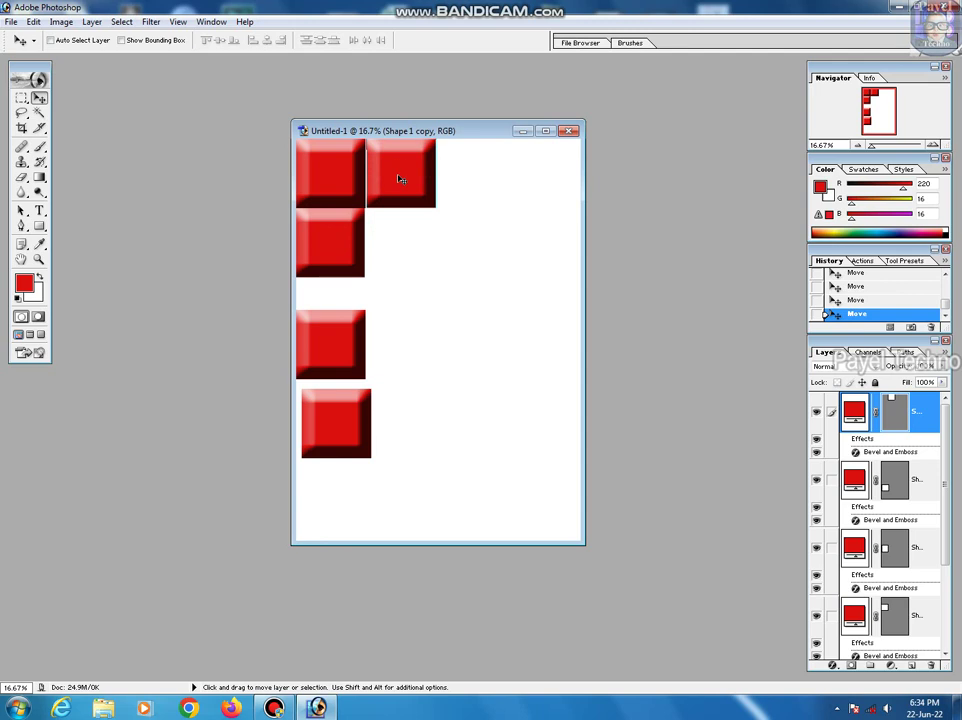
drag(398, 181, 396, 241)
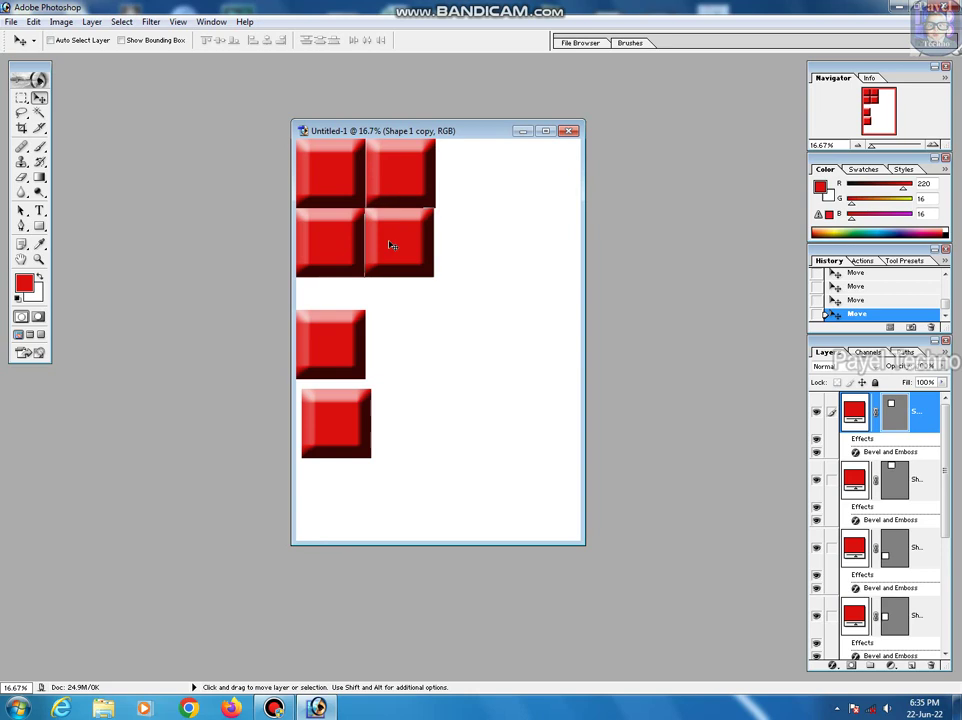
drag(396, 243, 398, 345)
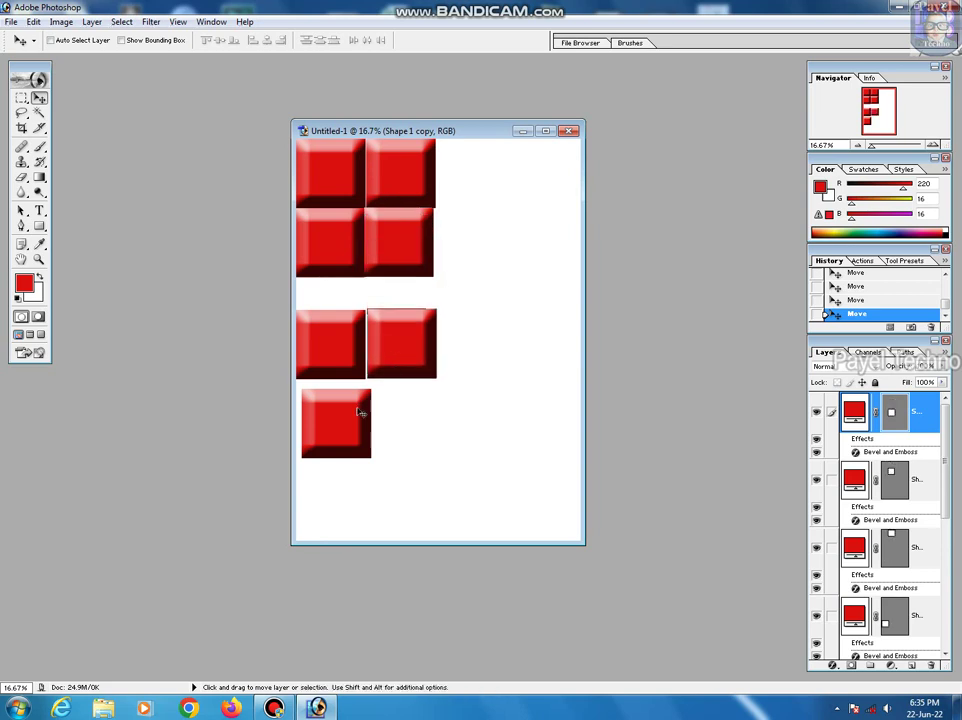
drag(398, 372, 404, 447)
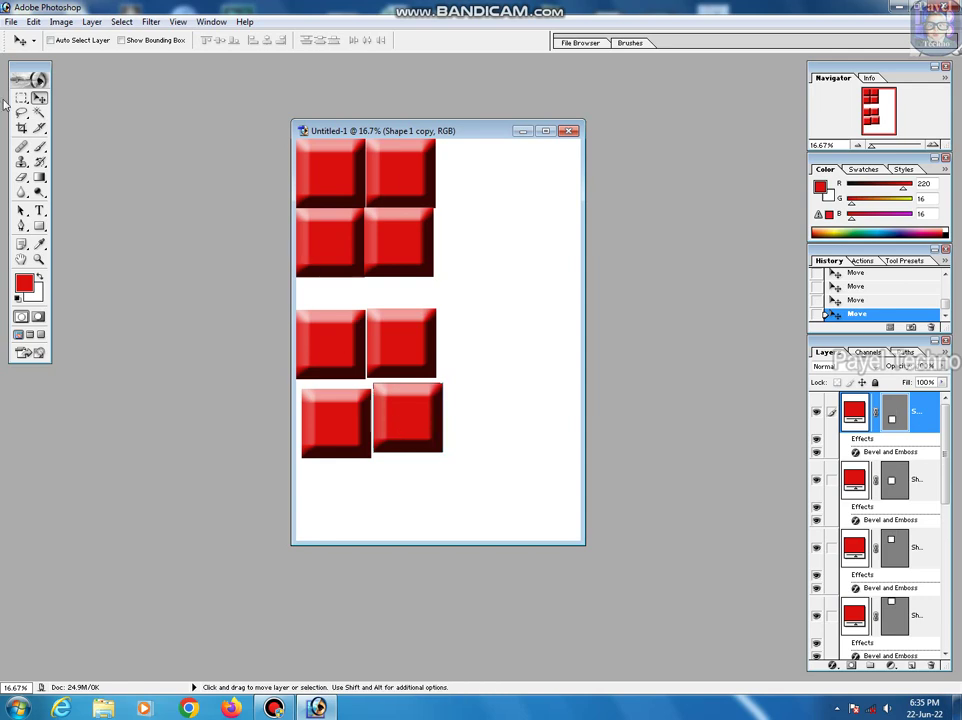
- Nudge the bottom-right square and raise the third-row right square toward row two
key(shift+Right)
key(shift+Right)
key(shift+Down)
key(shift+Down)
scroll(945, 470, down, 1)
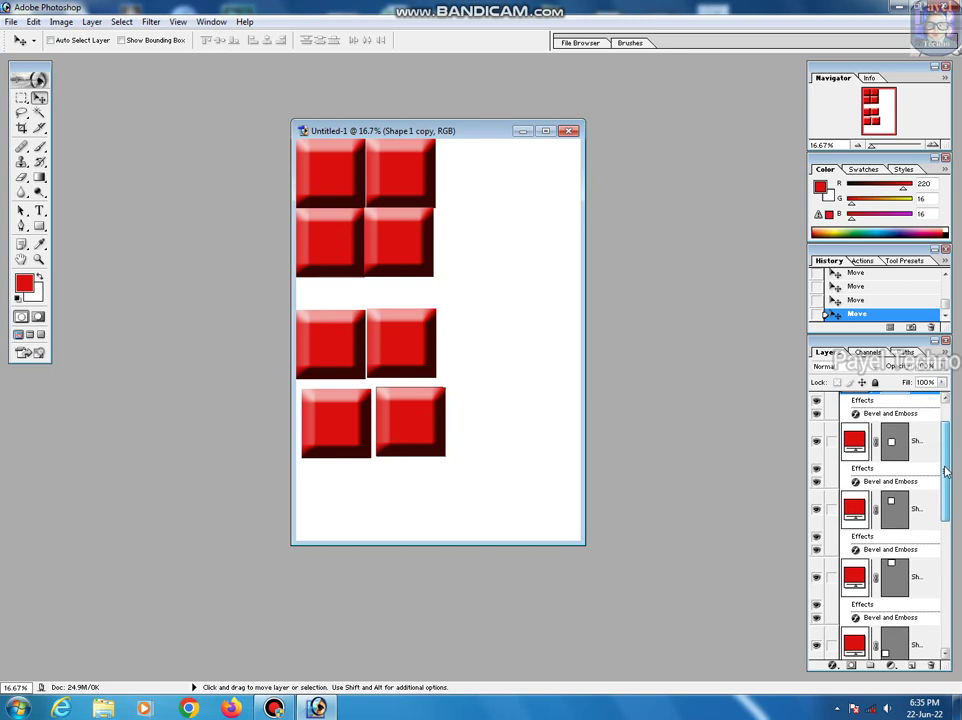
click(912, 447)
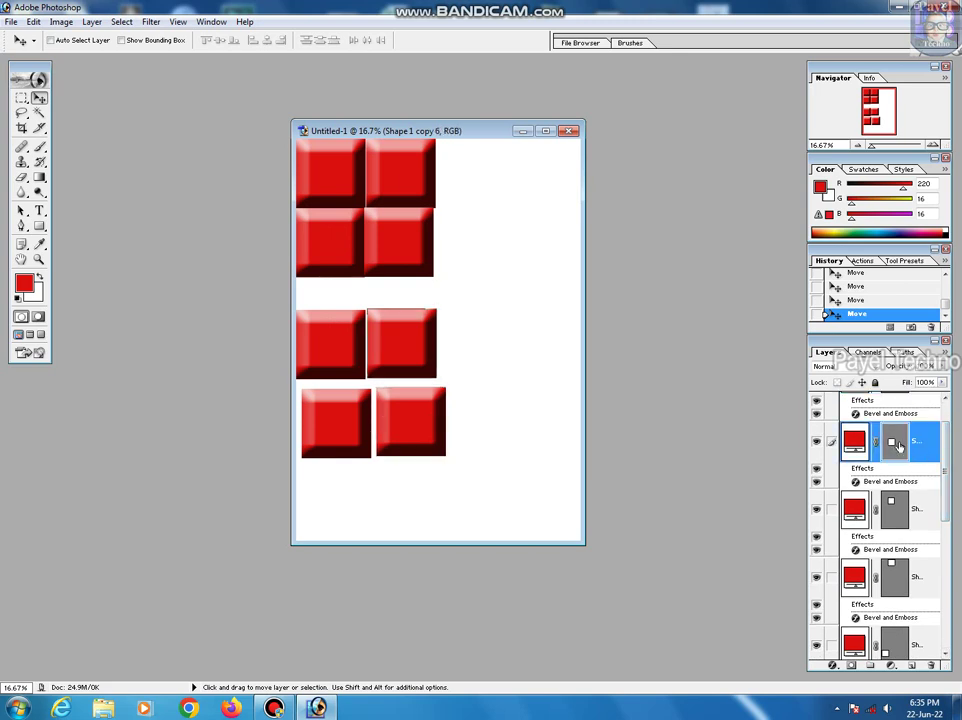
right_click(326, 332)
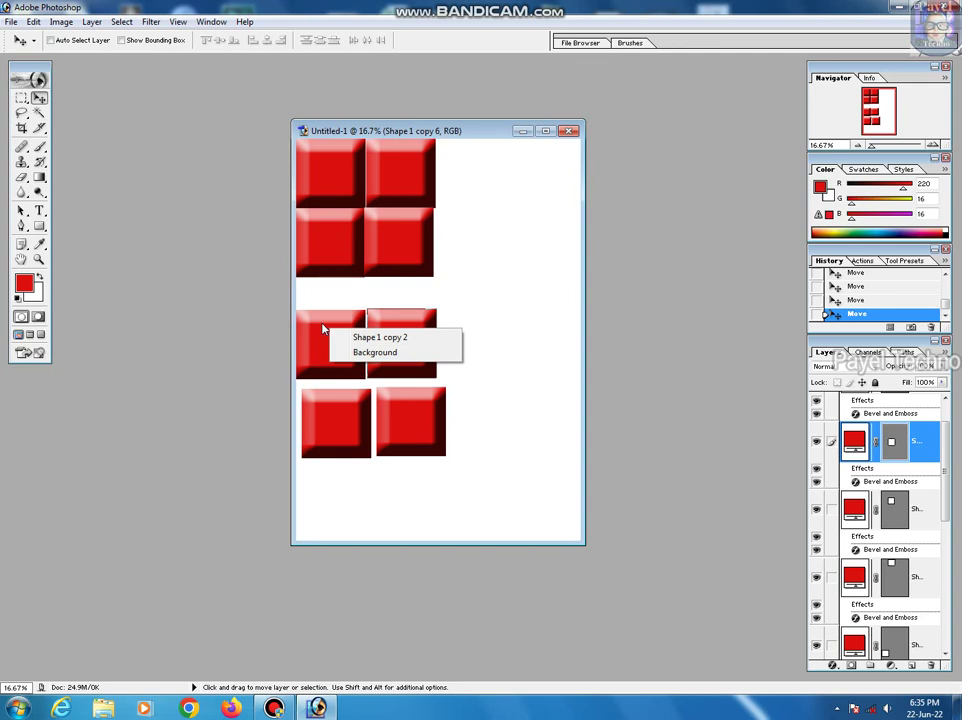
right_click(325, 329)
click(325, 330)
drag(326, 326, 331, 304)
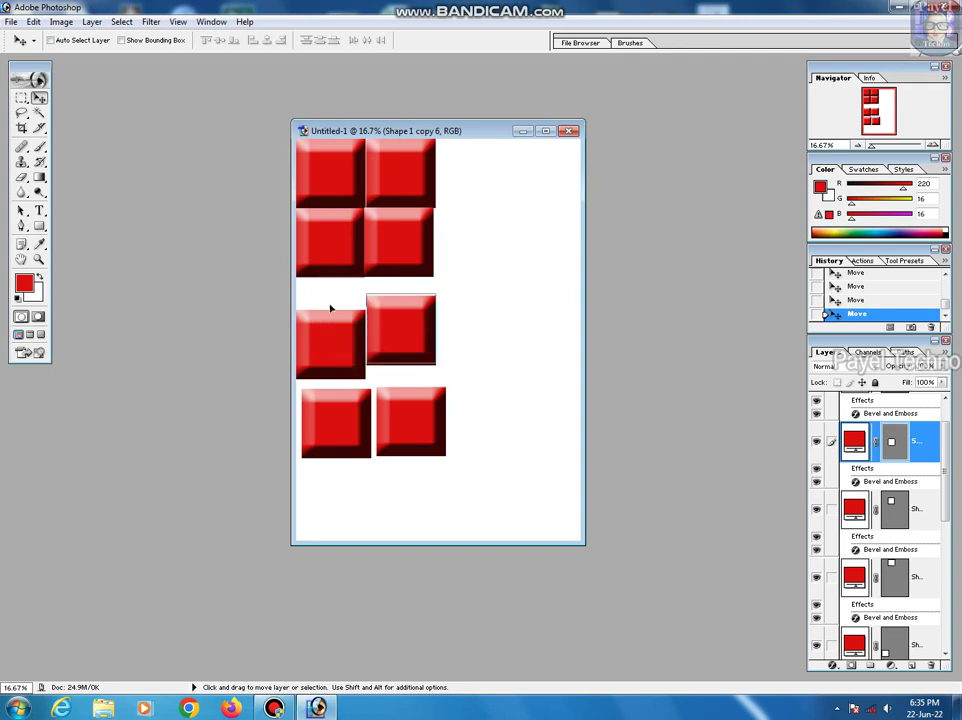
mouse_move(423, 458)
mouse_down()
mouse_move(411, 407)
mouse_move(415, 444)
mouse_up()
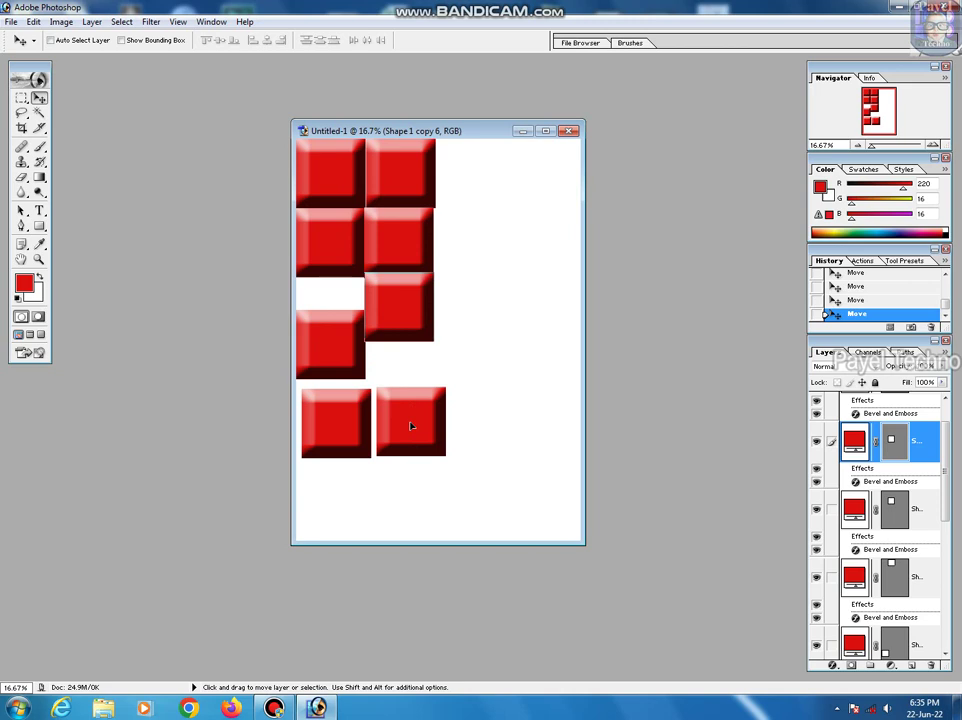
- Select the Shape 1 copy layer and readjust the second-row left square's position
scroll(885, 495, down, 2)
scroll(870, 510, down, 2)
scroll(850, 530, down, 2)
click(838, 541)
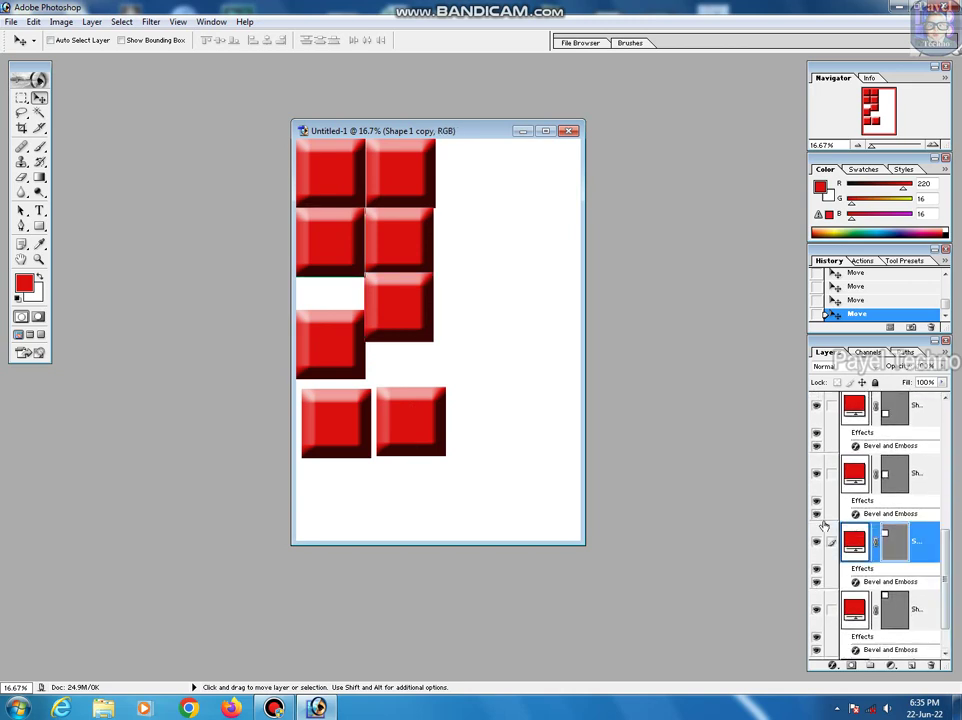
drag(421, 414, 422, 425)
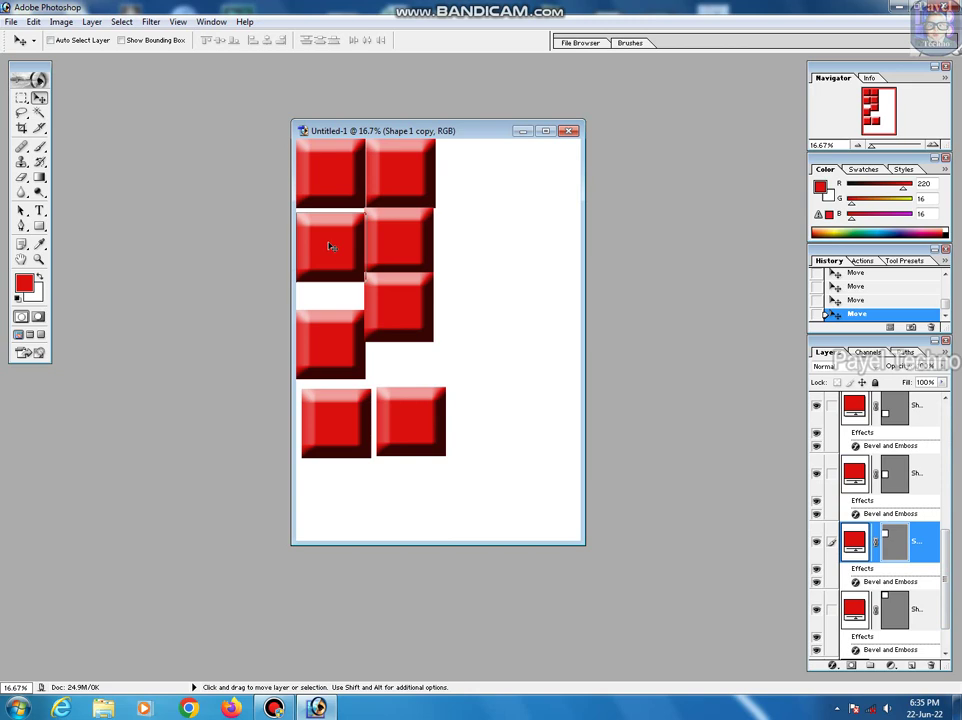
drag(328, 243, 324, 237)
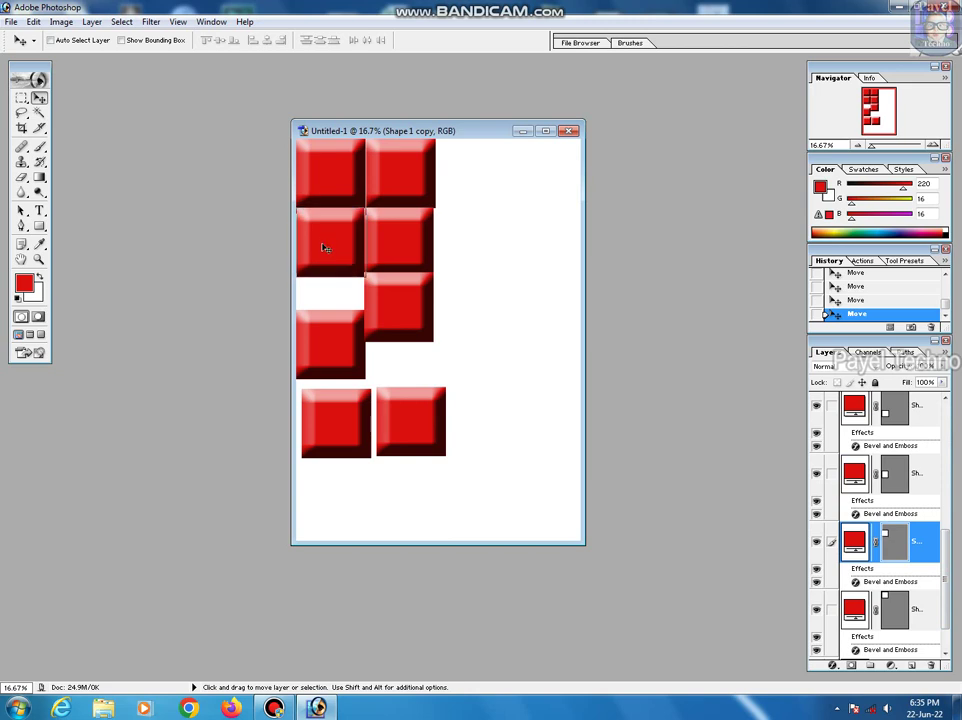
- Select the loose left-column square's layer and move it up into the third row
scroll(900, 480, down, 2)
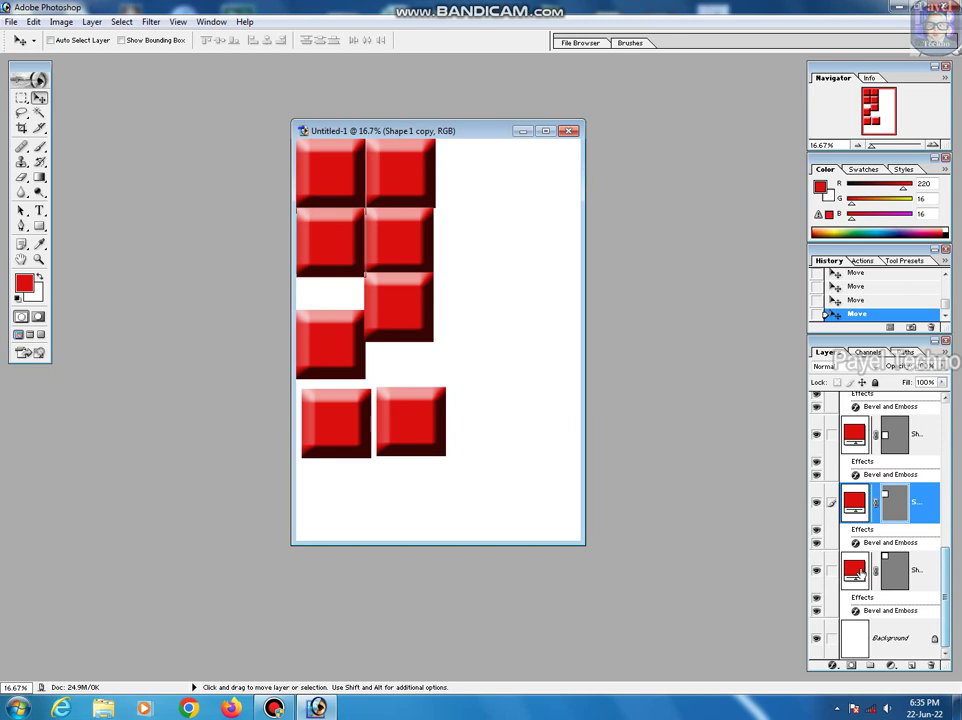
click(858, 572)
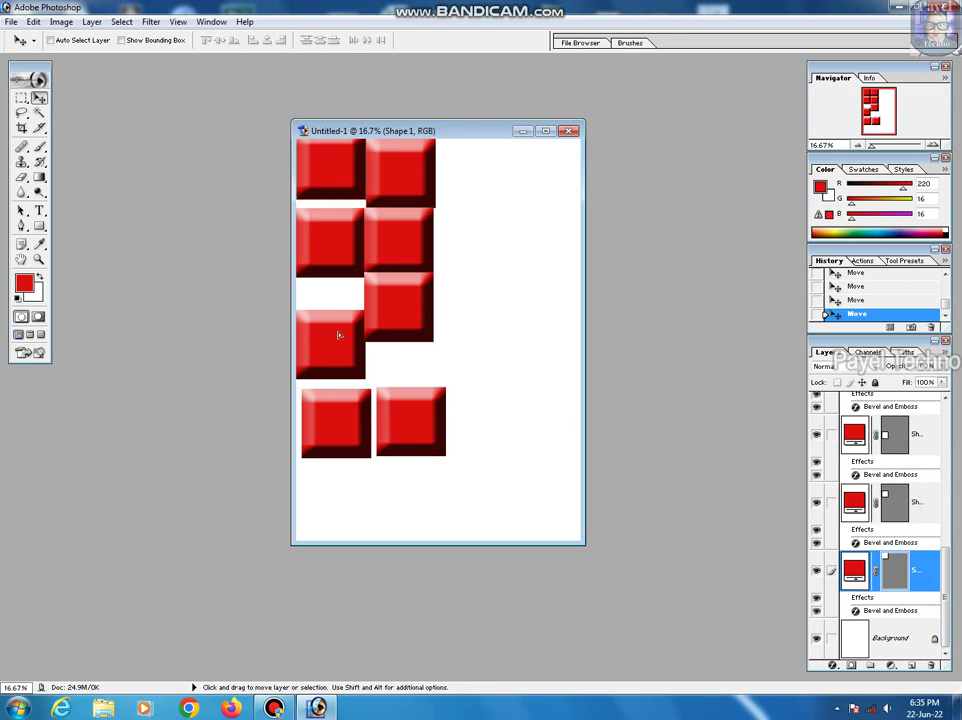
scroll(873, 507, up, 3)
click(872, 507)
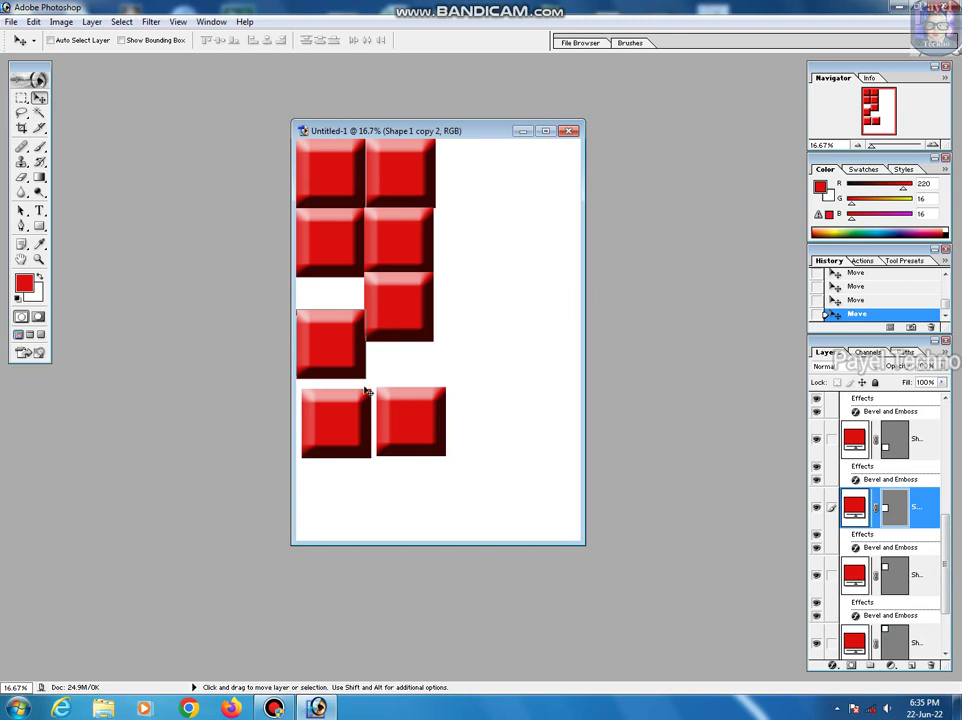
mouse_move(331, 338)
mouse_down()
mouse_move(324, 303)
mouse_move(324, 312)
mouse_up()
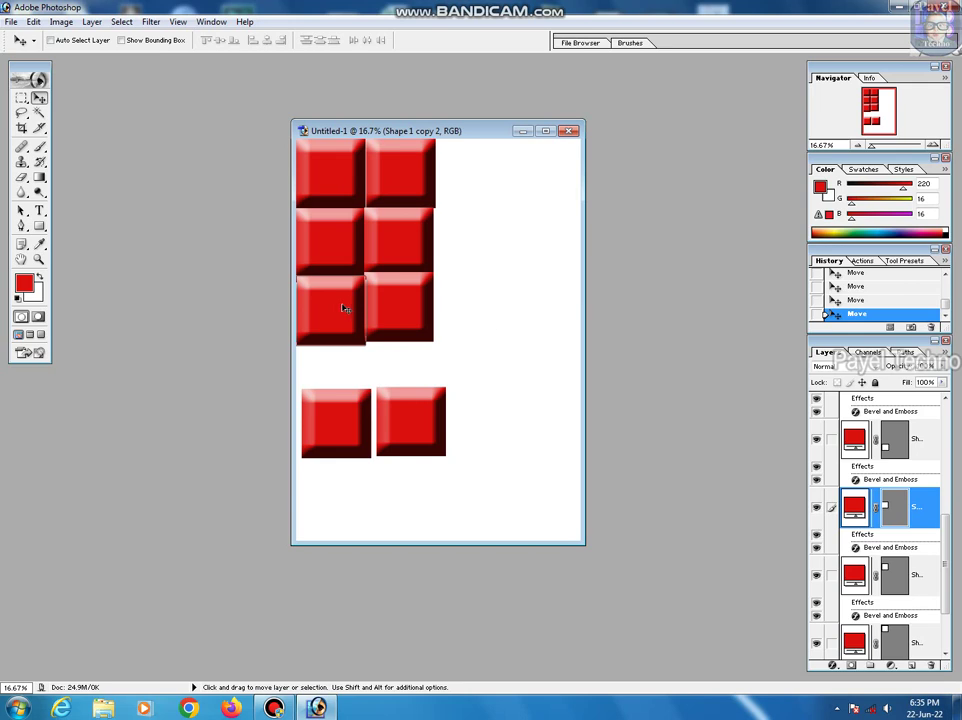
key(ctrl+t)
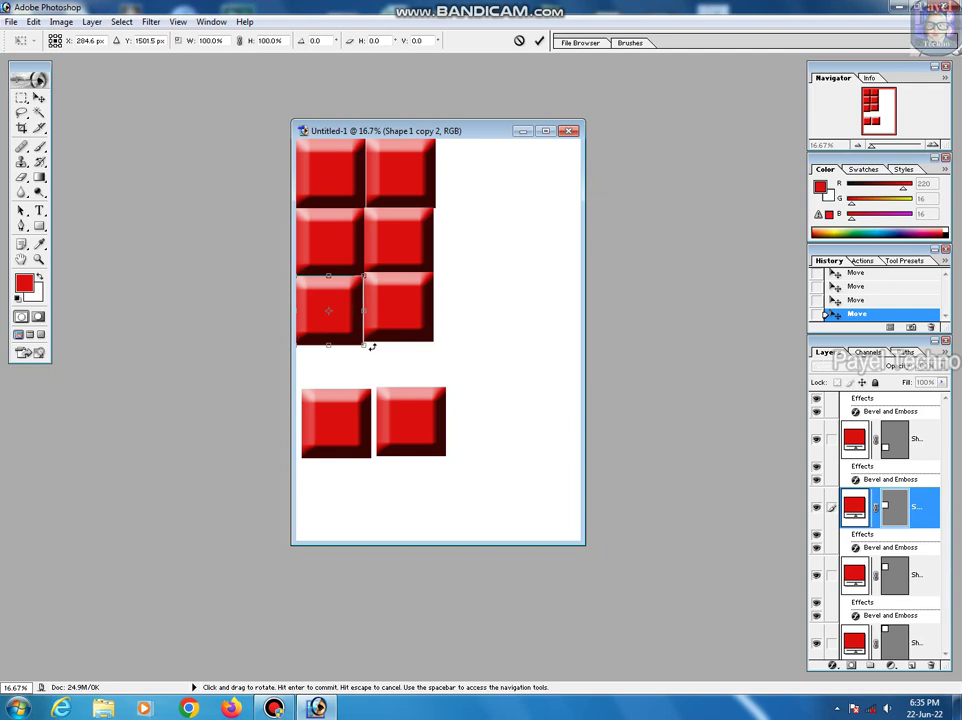
- Commit the transform and align the bottom-left square directly under the third-row square
key(Return)
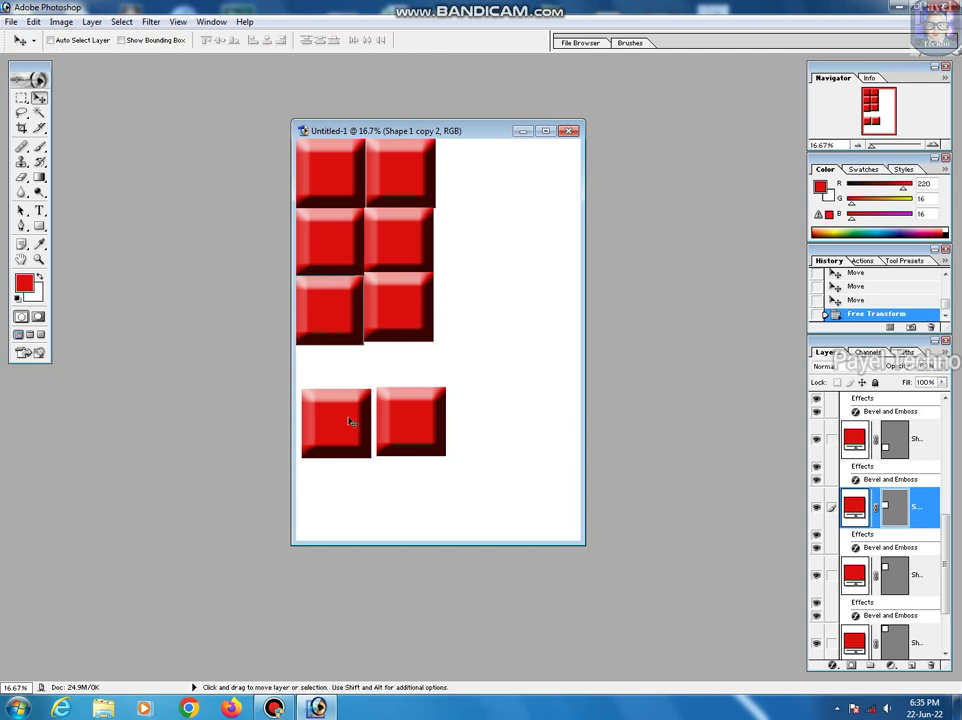
ctrl+click(347, 422)
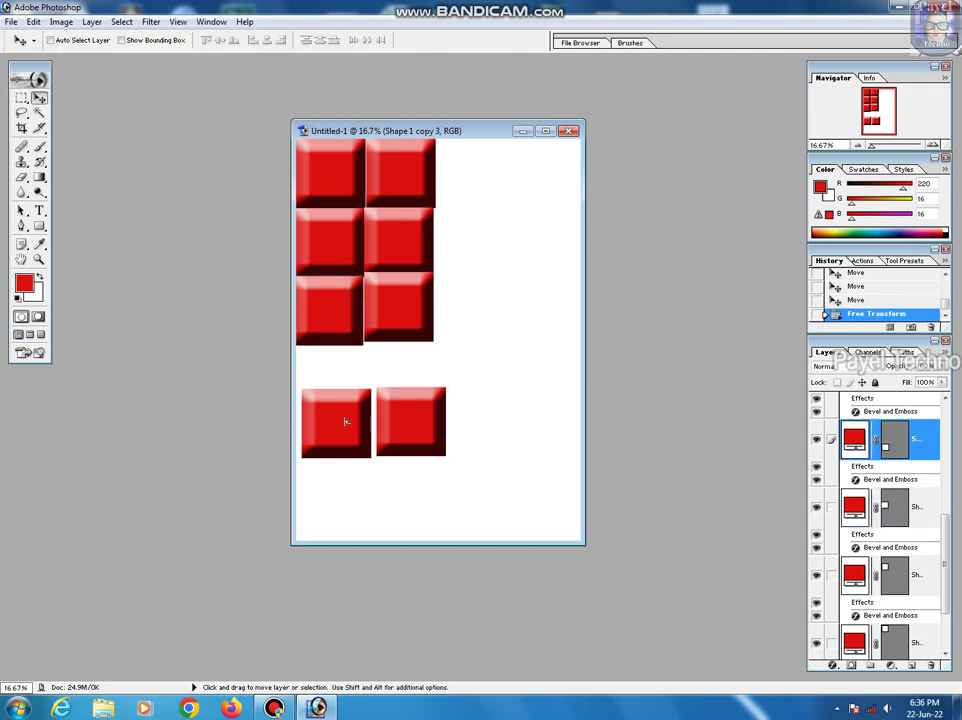
drag(346, 422, 340, 377)
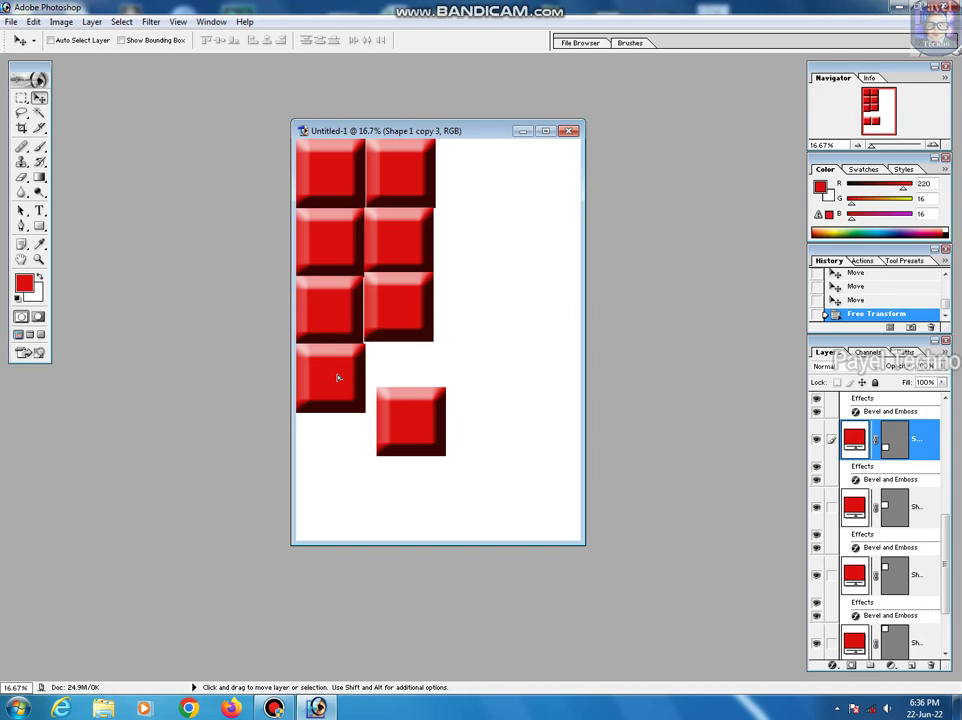
drag(339, 377, 340, 378)
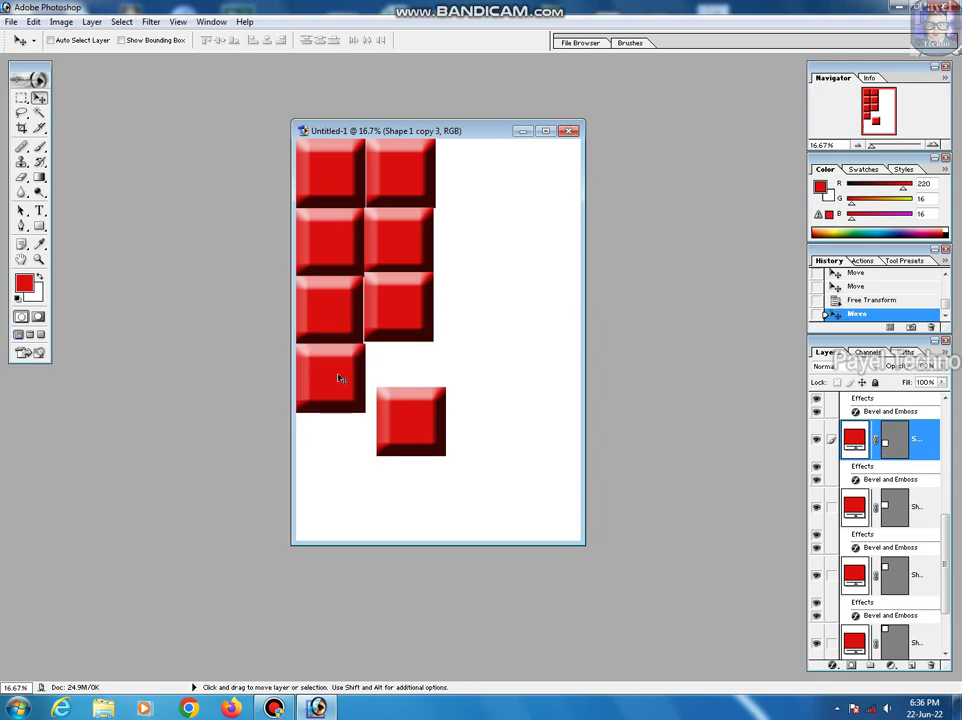
key(ctrl+t)
drag(335, 381, 334, 381)
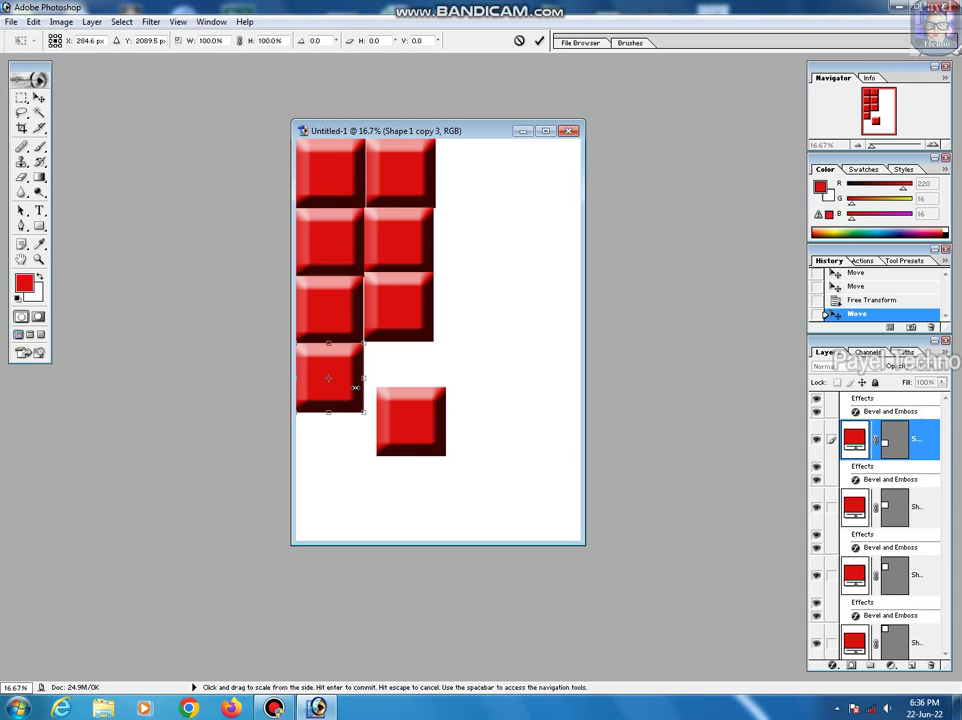
key(Return)
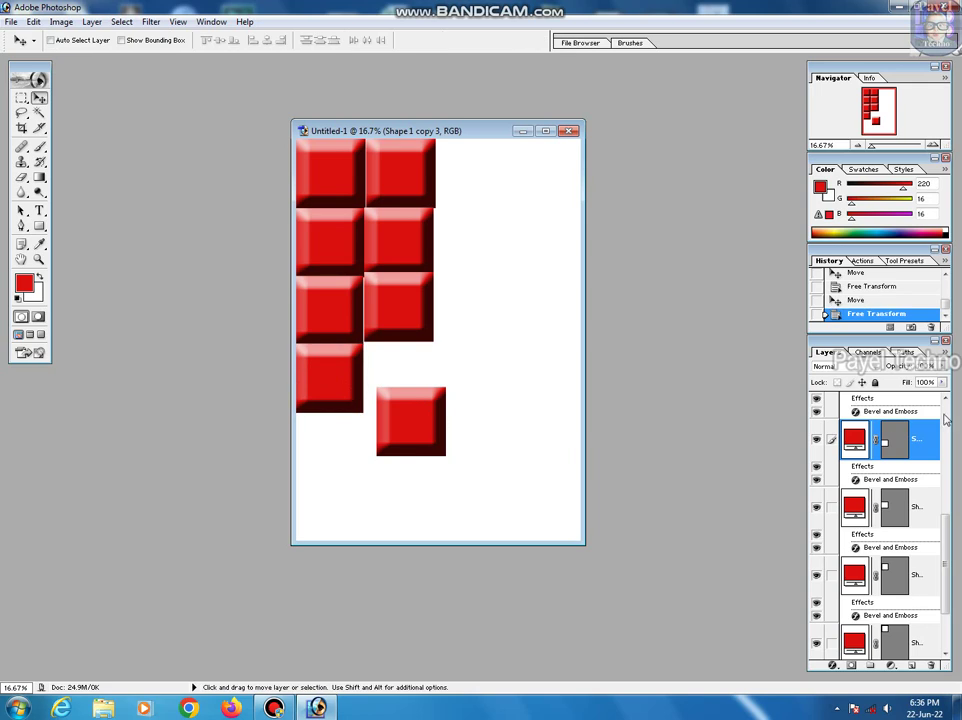
- Realign the top-right and second-row right squares using free transform
click(943, 401)
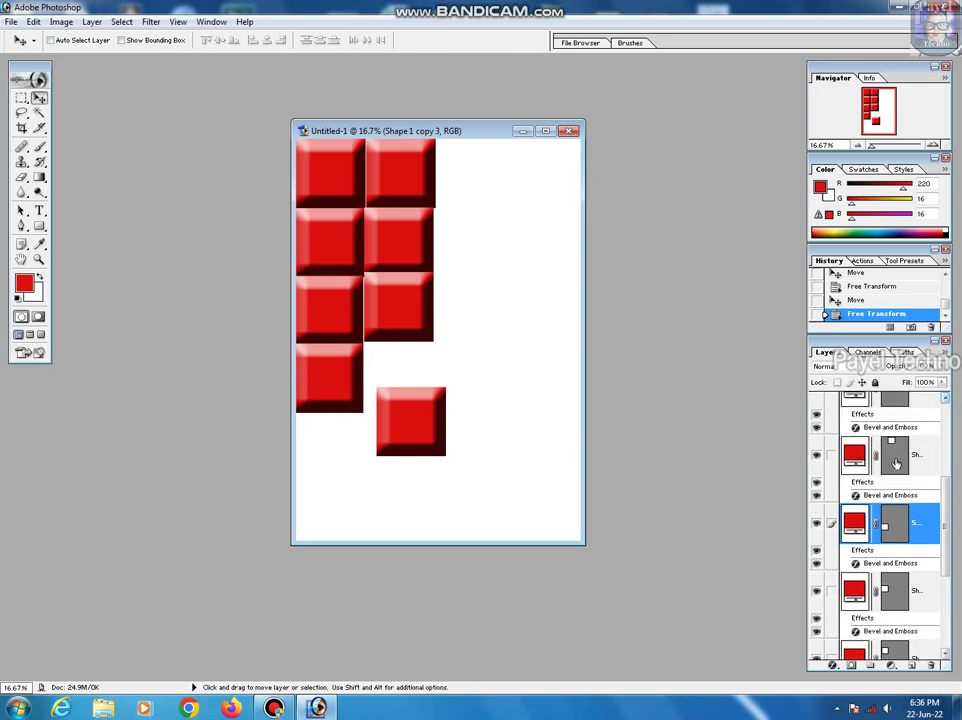
click(882, 455)
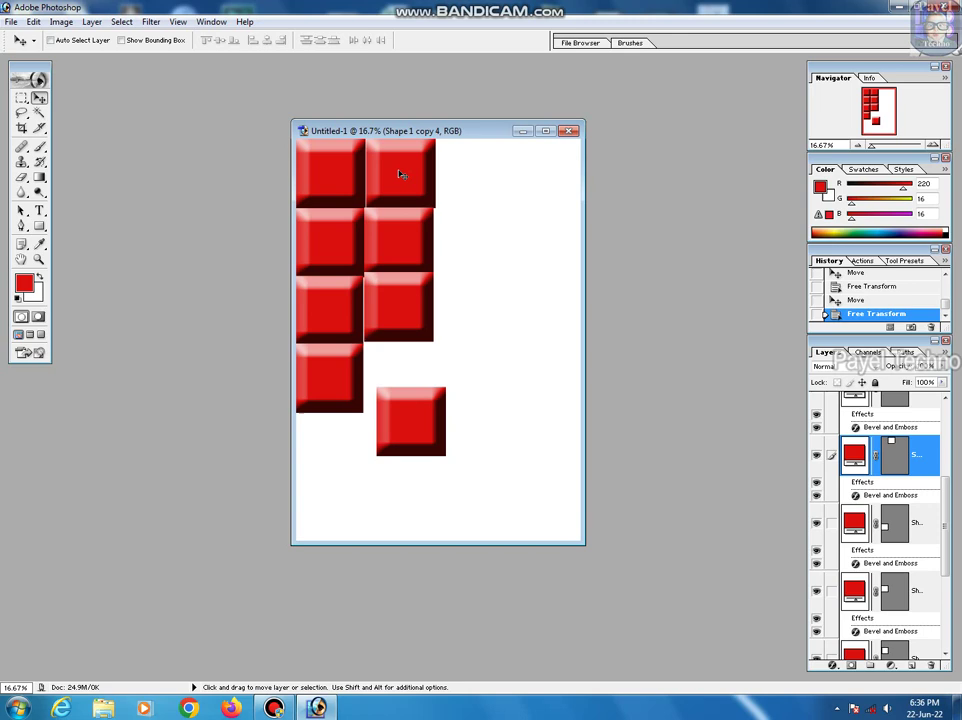
key(ctrl+t)
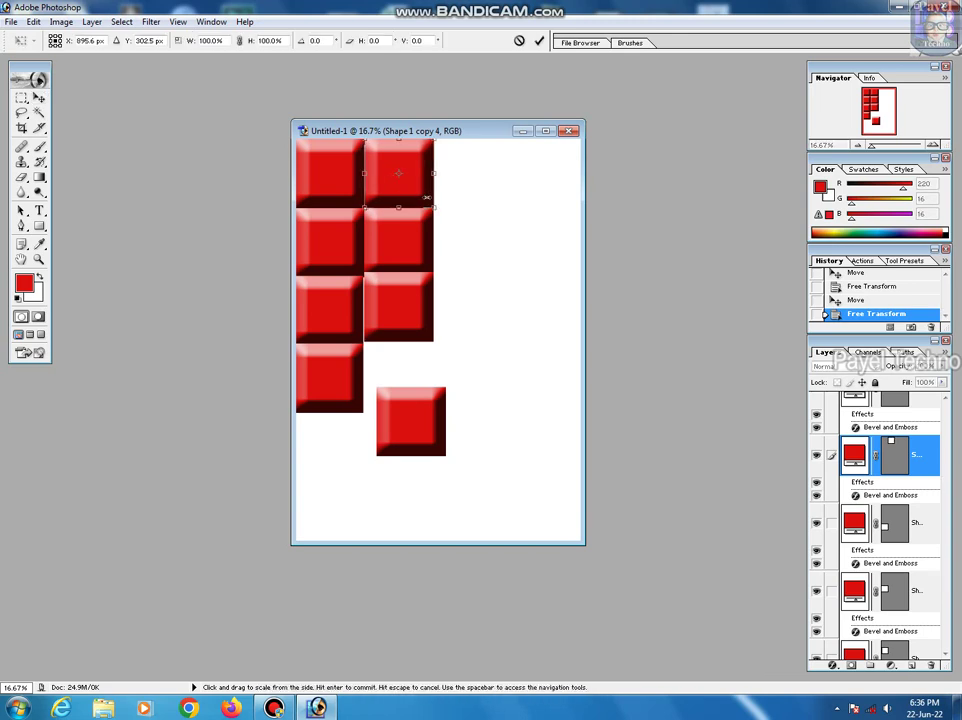
key(Return)
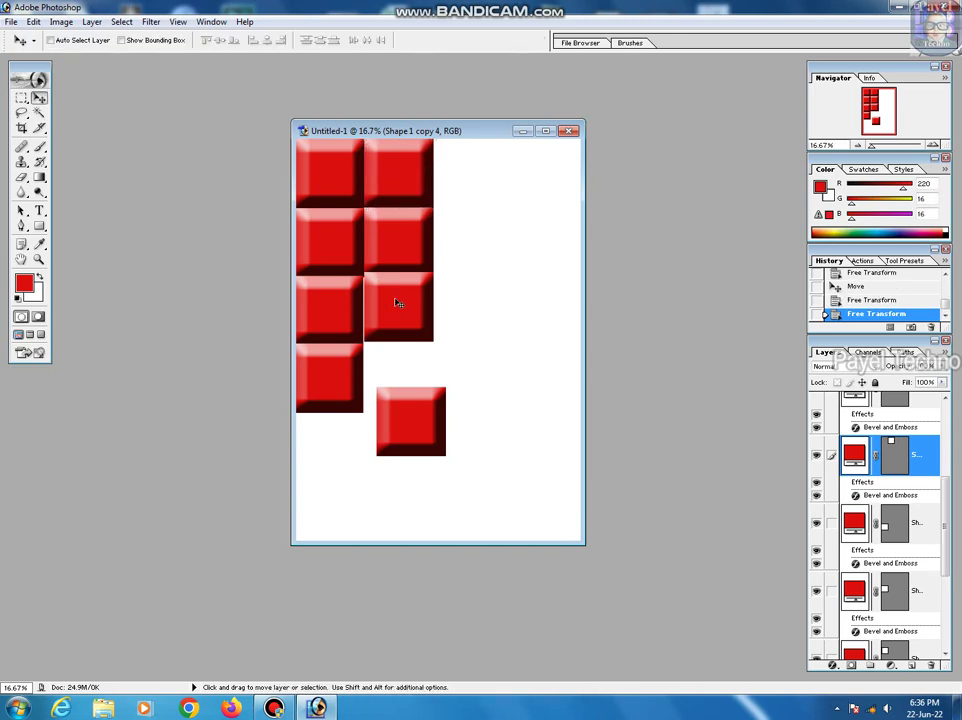
click(942, 400)
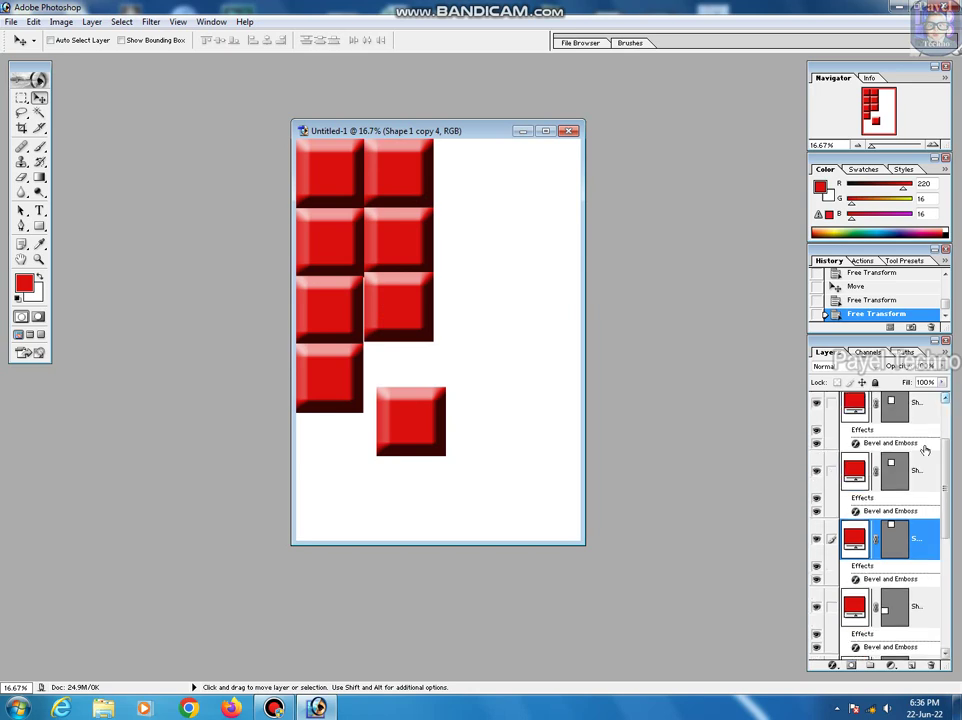
ctrl+click(391, 241)
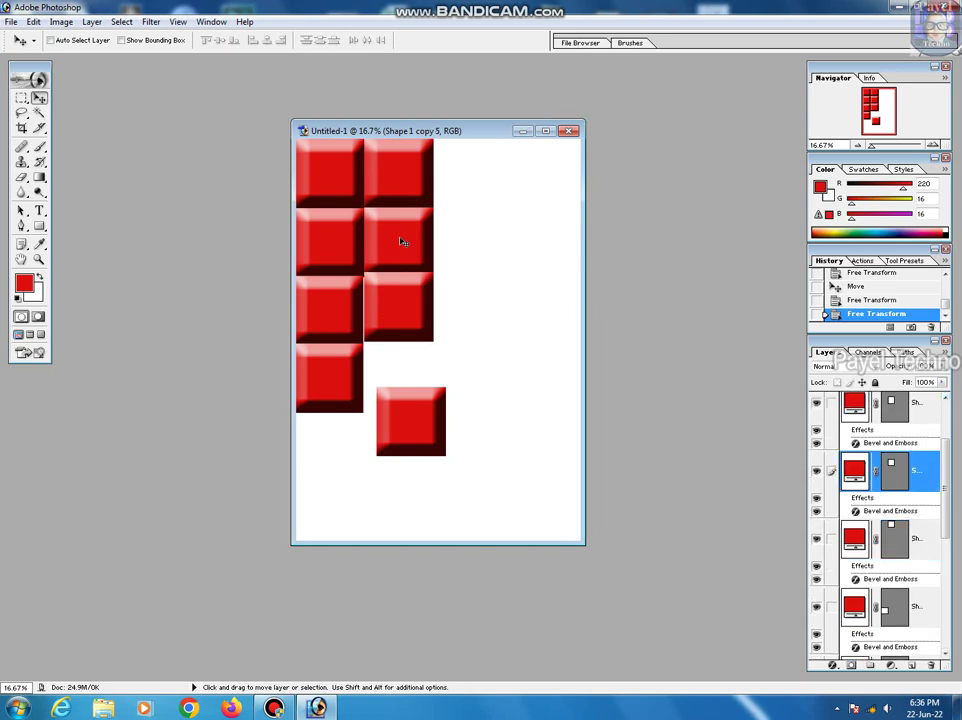
key(ctrl+t)
drag(395, 241, 395, 243)
key(ctrl+z)
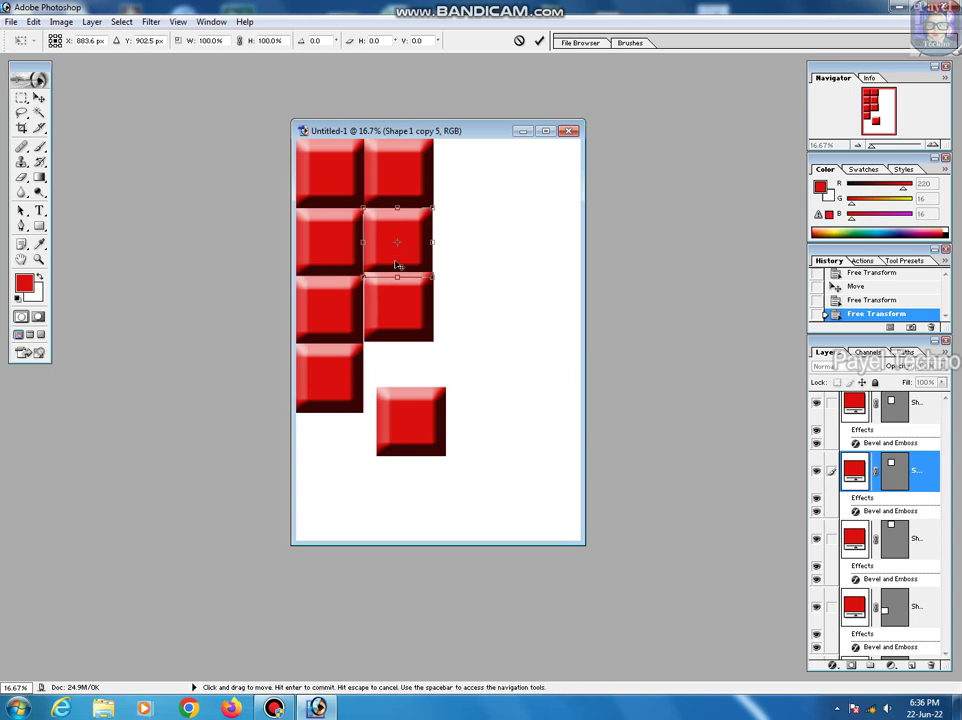
key(Return)
- Nudge the third-row right square left and down into alignment
key(ctrl+j)
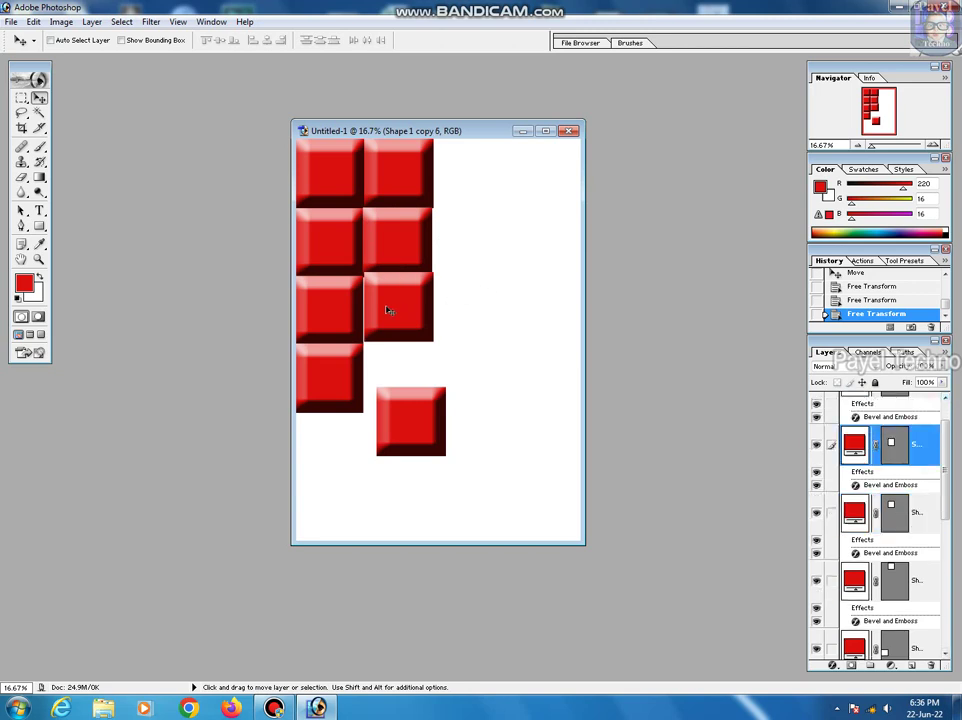
key(ctrl+t)
drag(384, 312, 383, 312)
drag(384, 312, 385, 313)
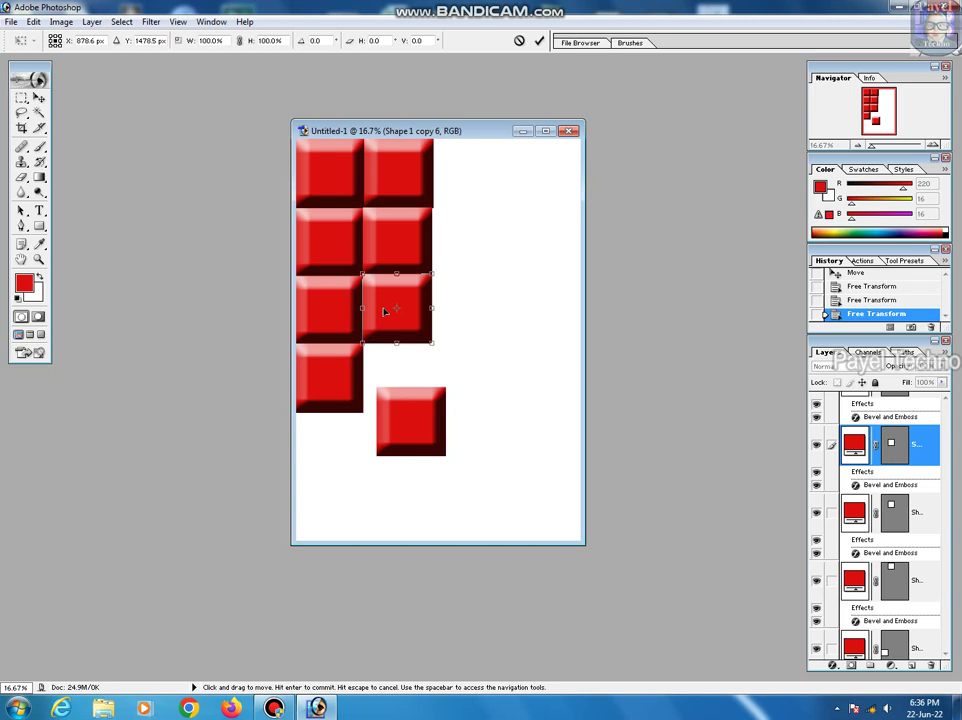
key(Return)
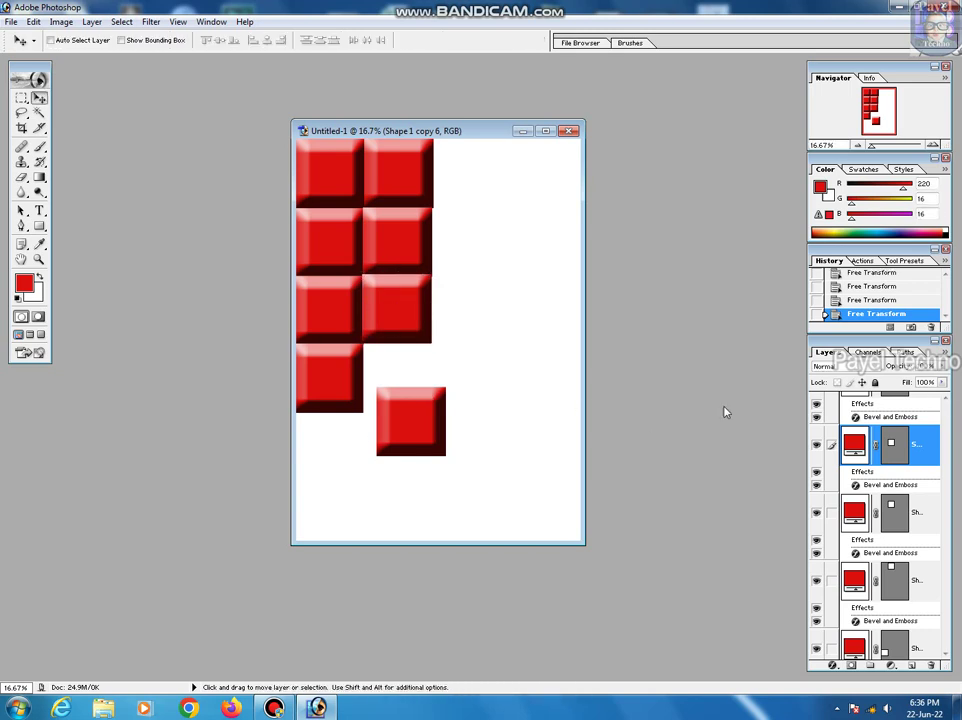
click(945, 400)
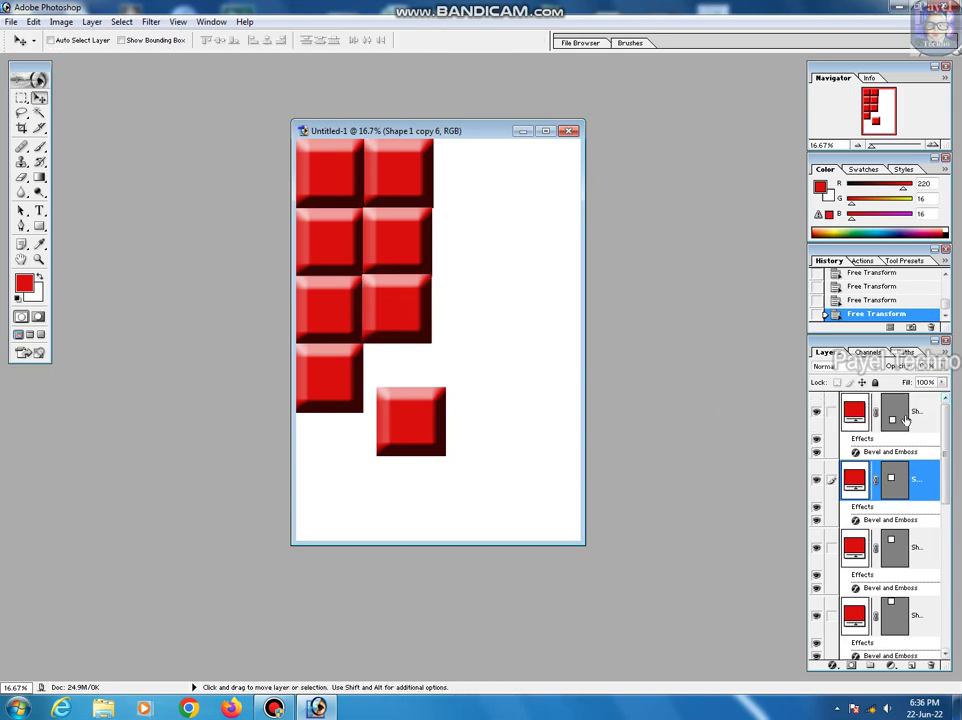
- Move the loose lower square into the fourth row's right spot, completing the grid
key(alt+bracketright)
key(super)
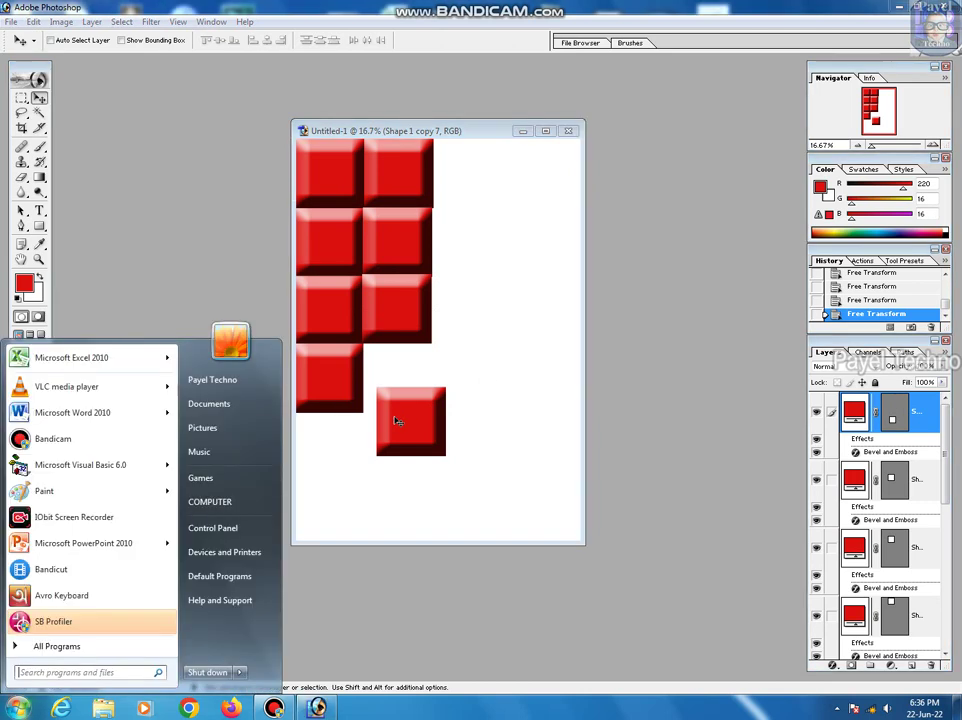
key(super)
key(ctrl+t)
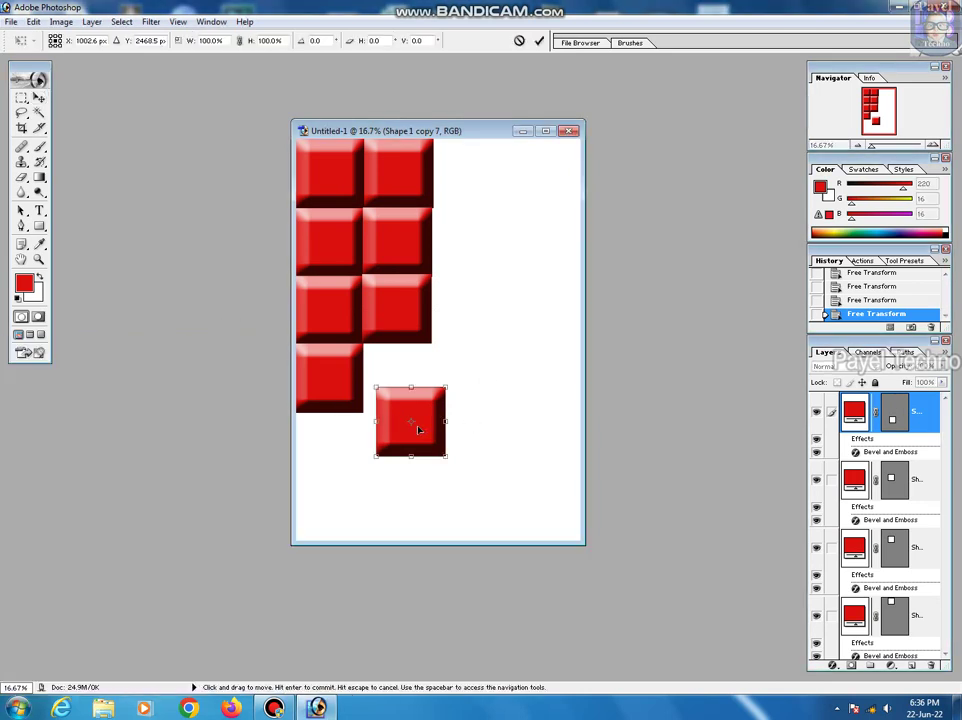
drag(420, 428, 398, 395)
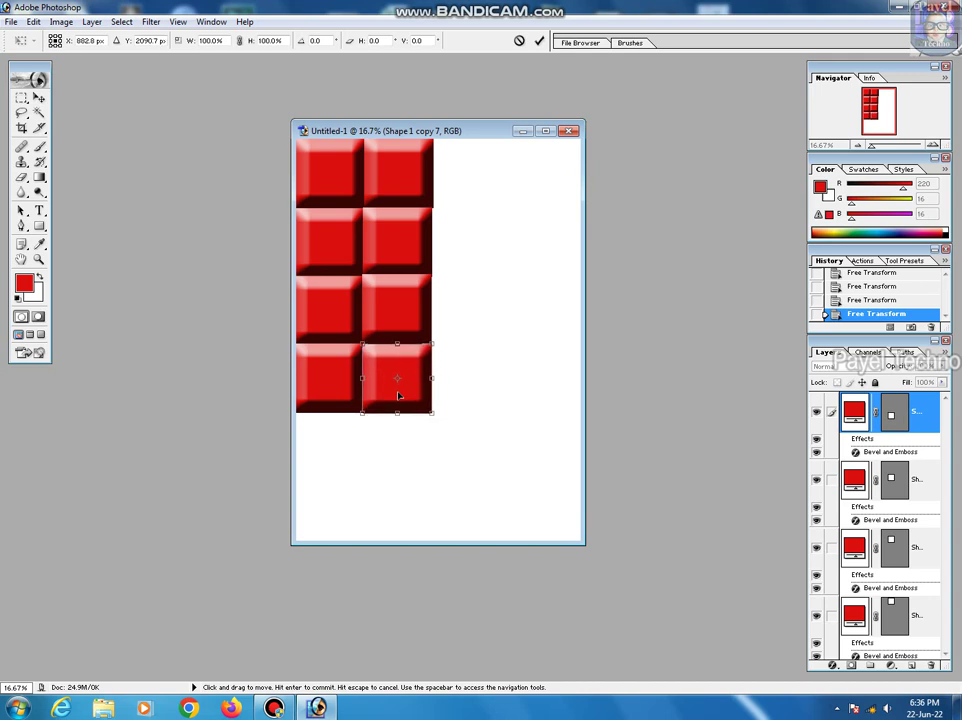
key(Return)
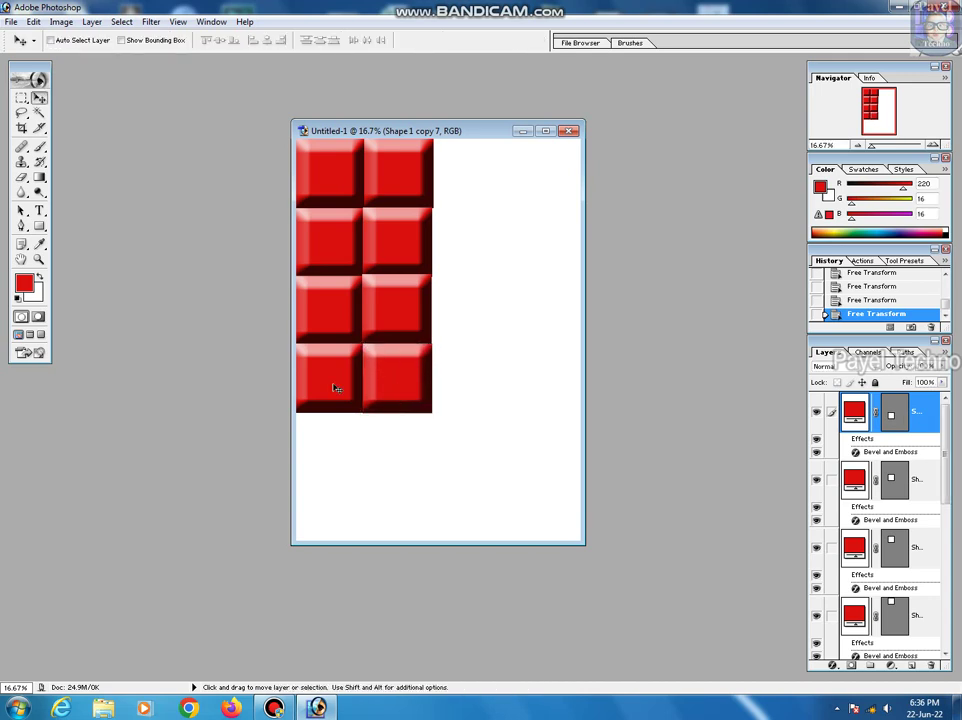